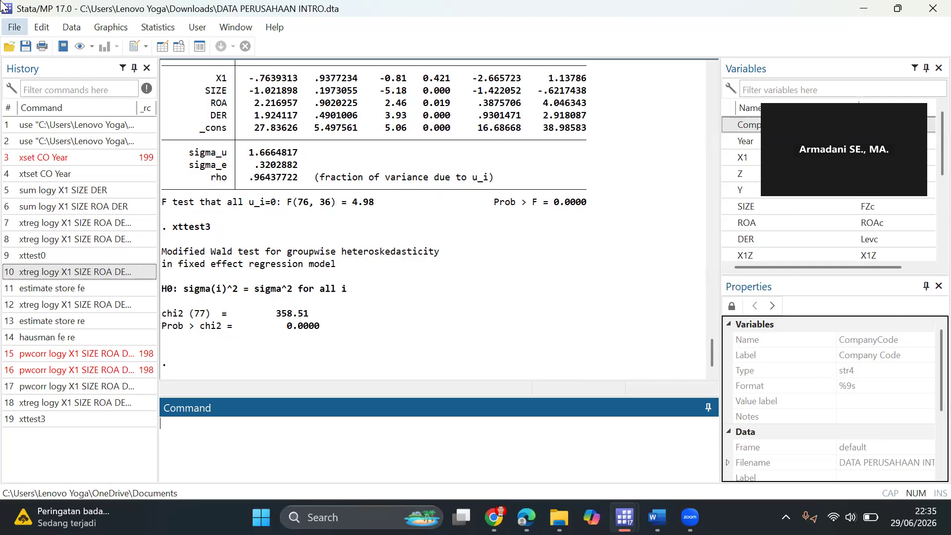
pyautogui.click(15, 27)
pyautogui.moveTo(78, 206)
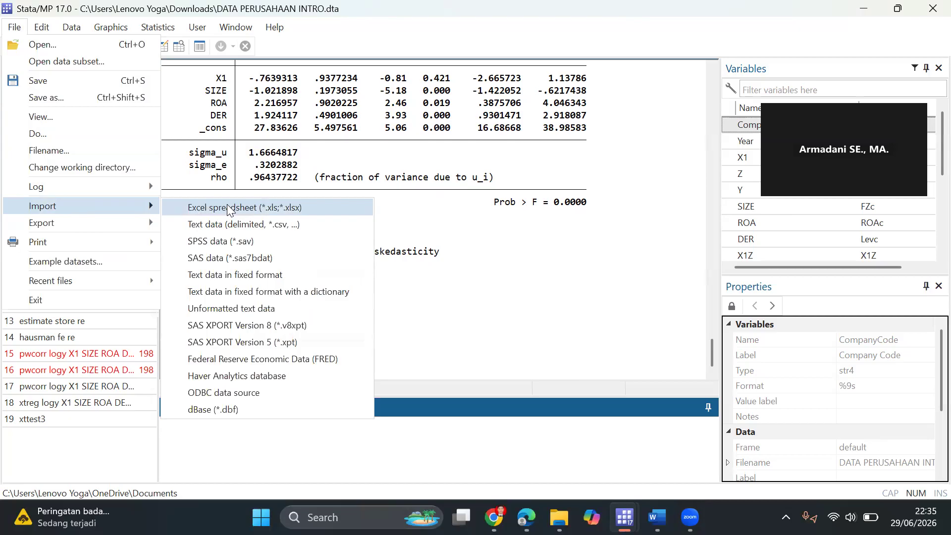
pyautogui.click(596, 255)
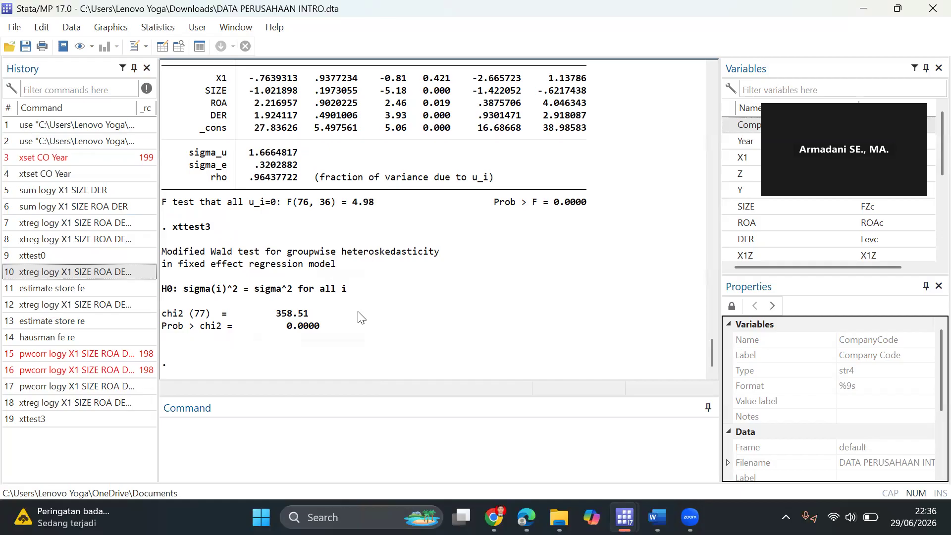
# Remove the currently loaded dataset from memory with the clear command
pyautogui.click(255, 452)
pyautogui.write('clear')
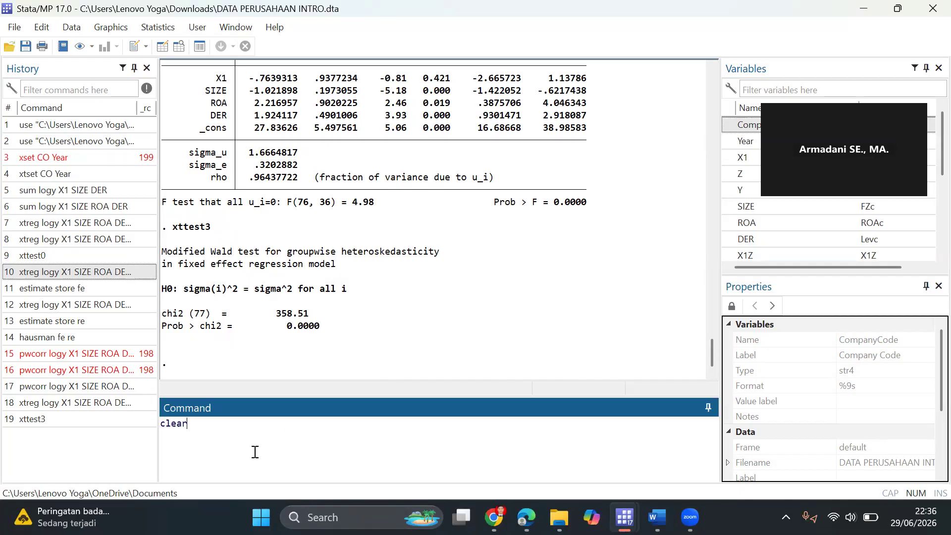
pyautogui.press('Return')
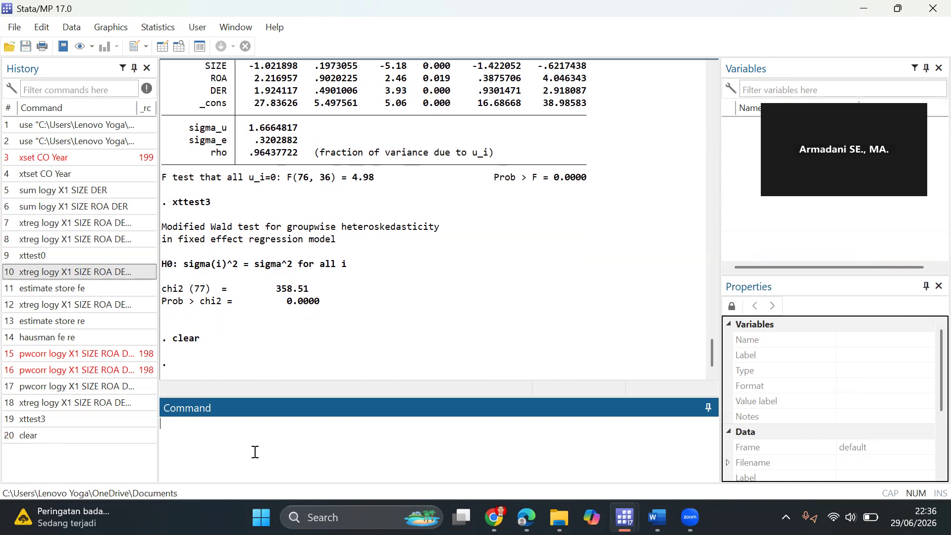
# Open the dataset DATA PERUSAHAAN INTRO.dta from the Downloads folder
pyautogui.hotkey('ctrl', 'o')
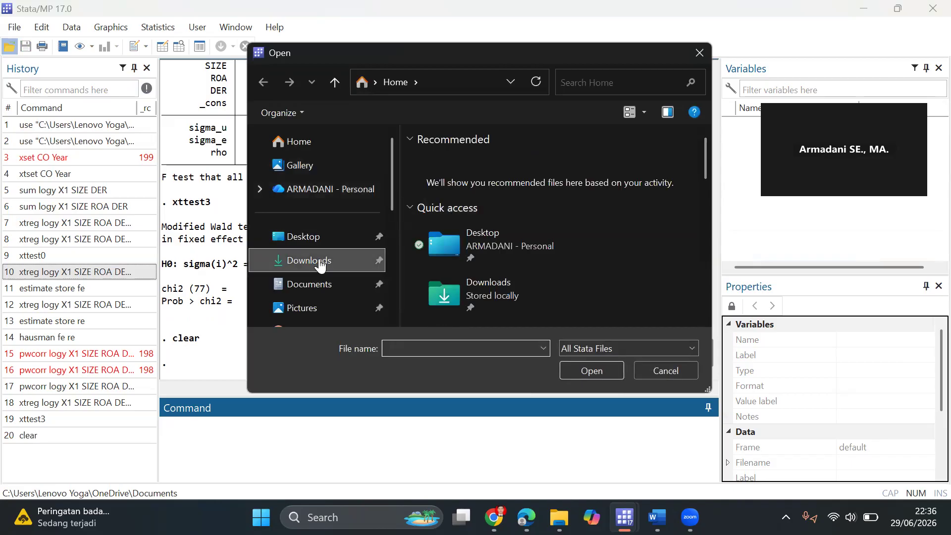
pyautogui.click(320, 265)
pyautogui.moveTo(519, 182); pyautogui.dragTo(586, 373)
pyautogui.click(587, 373)
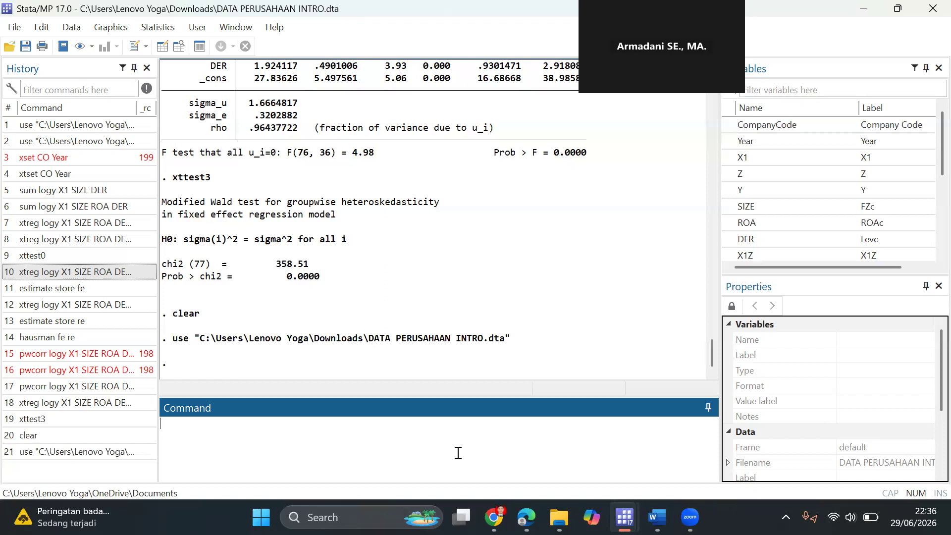
# Declare the data as a panel with CO as panel variable and Year as time variable using xtset
pyautogui.write('xset CO')
pyautogui.click(167, 424)
pyautogui.write('t')
pyautogui.write('Year')
pyautogui.press('Return')
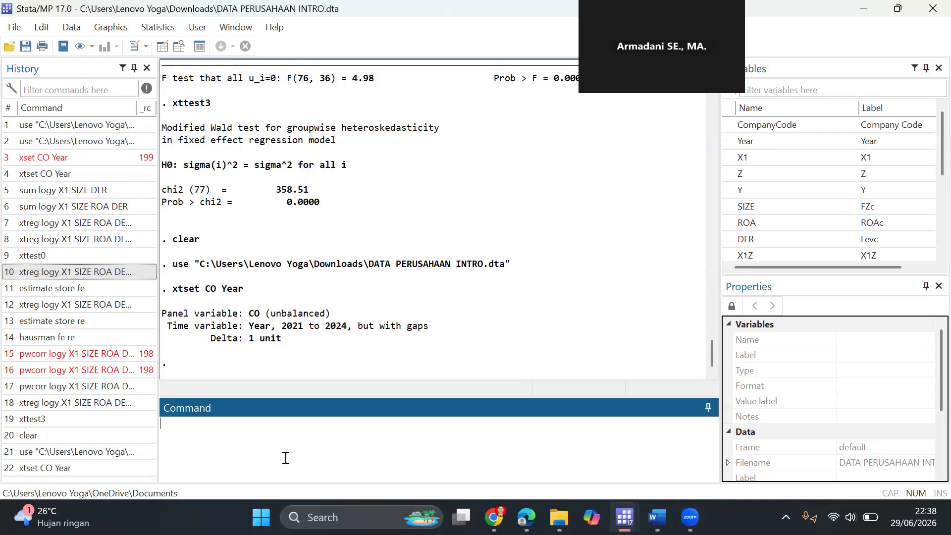
# Generate a new variable logY as the natural logarithm of Y
pyautogui.write('gen logY = ln(')
pyautogui.moveTo(738, 193)
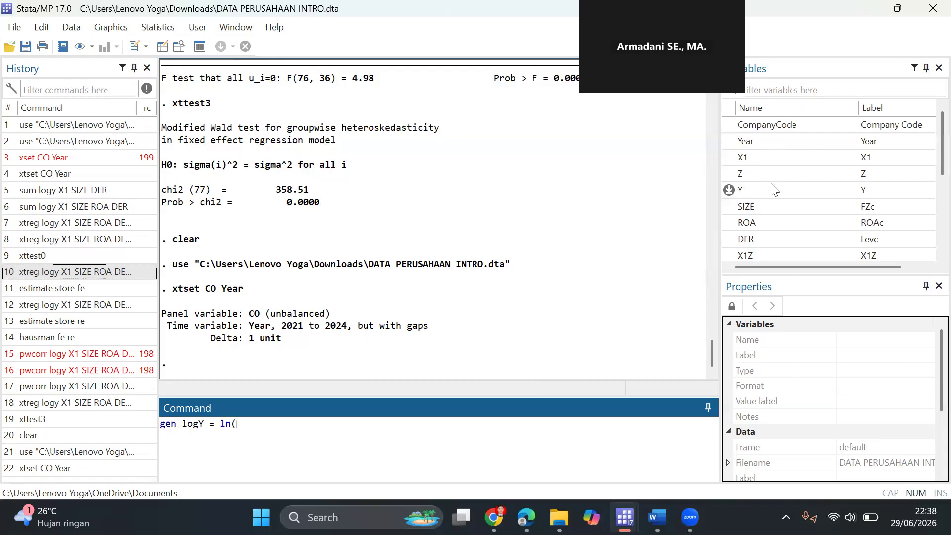
pyautogui.click(729, 190)
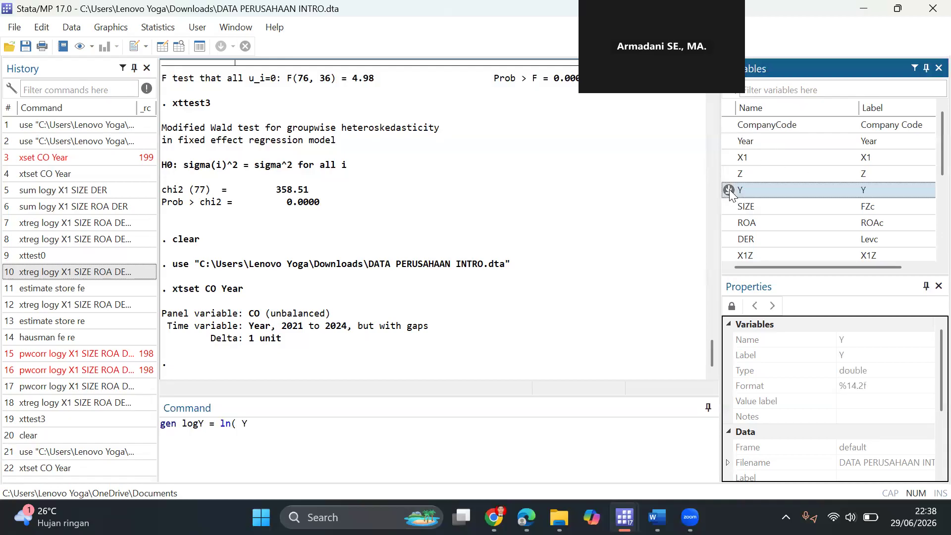
pyautogui.click(465, 434)
pyautogui.write(')')
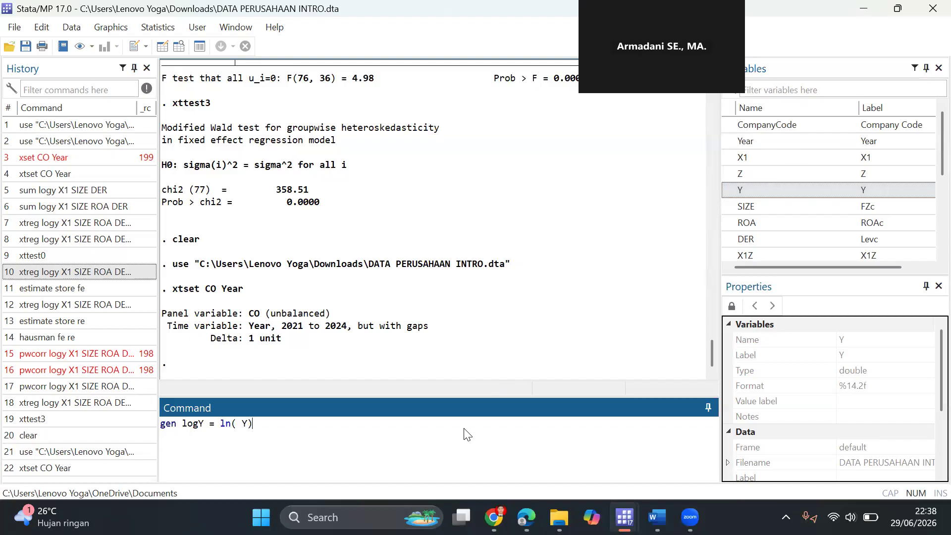
pyautogui.press('Return')
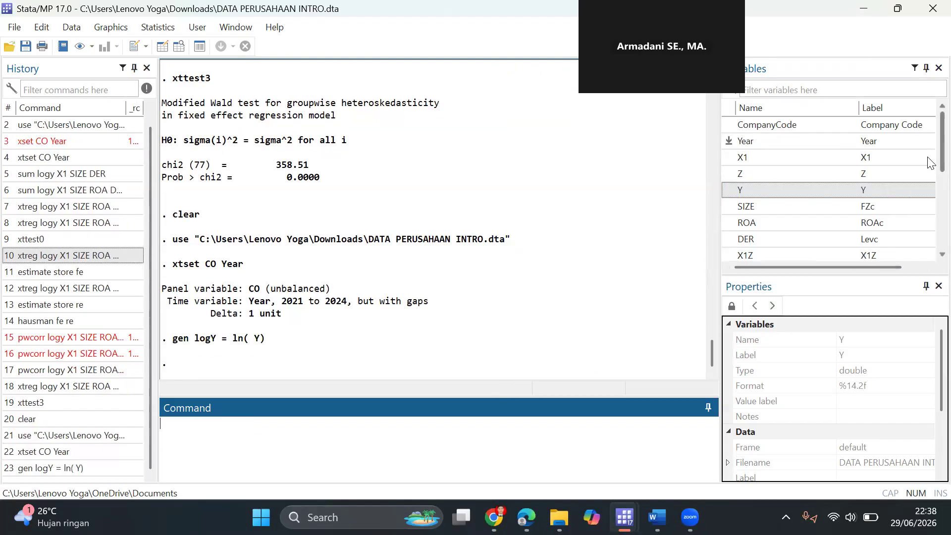
# Drop the newly generated variable logY from the dataset
pyautogui.scroll(-5, 930, 162)
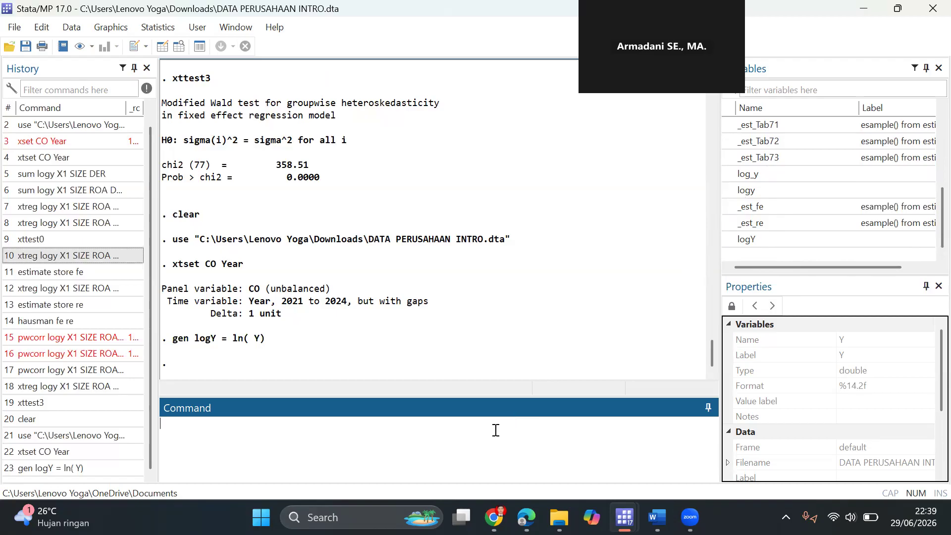
pyautogui.write('drop')
pyautogui.click(725, 241)
pyautogui.click(725, 240)
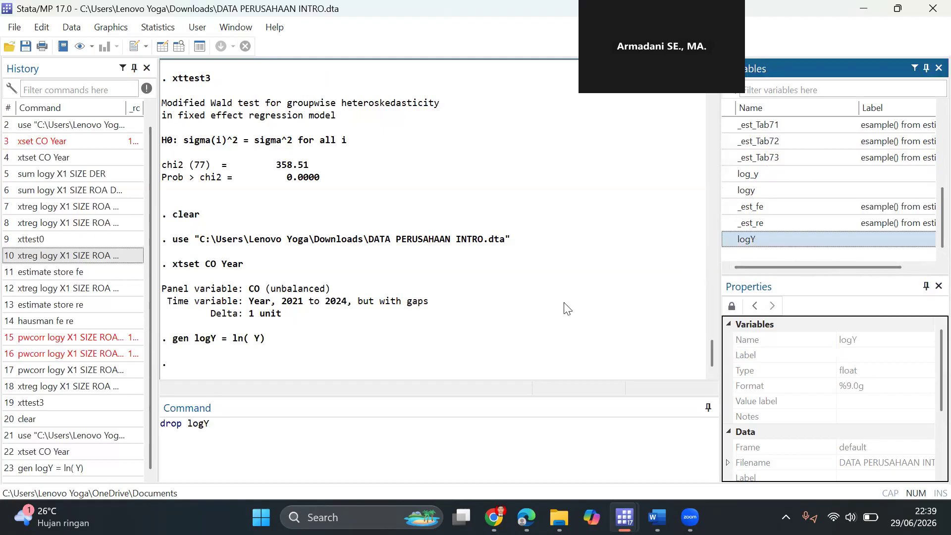
pyautogui.press('Return')
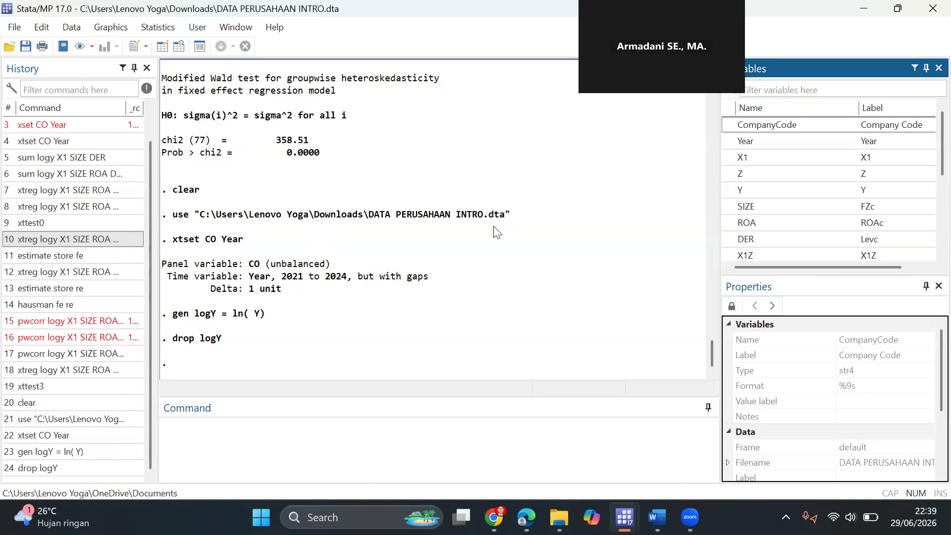
# Reuse the earlier sum command, add Z and ROA, and produce summary statistics for logy X1 Z SIZE ROA DER
pyautogui.click(82, 161)
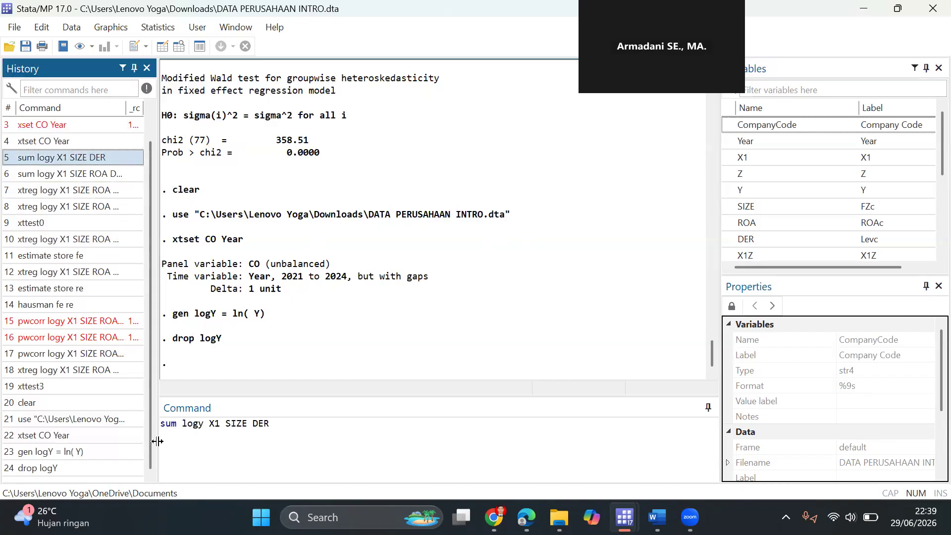
pyautogui.click(223, 421)
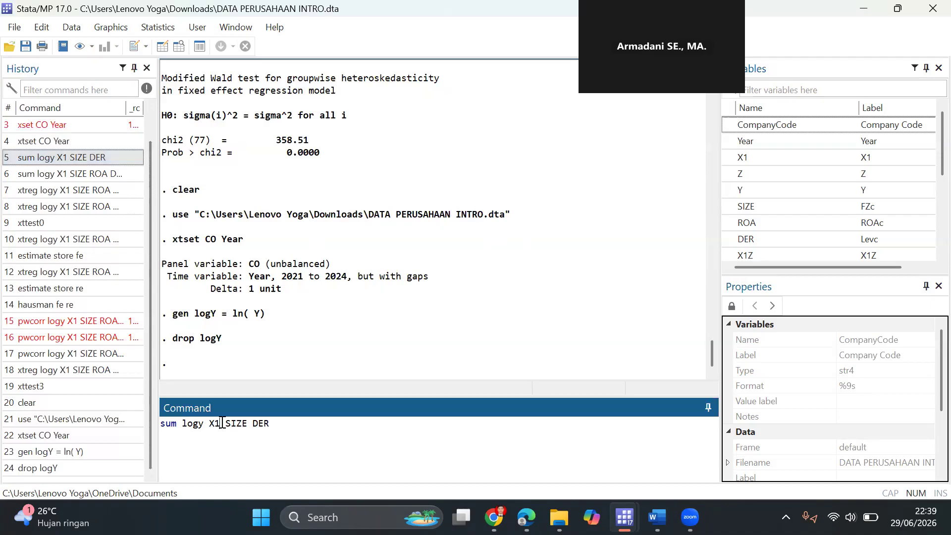
pyautogui.click(729, 174)
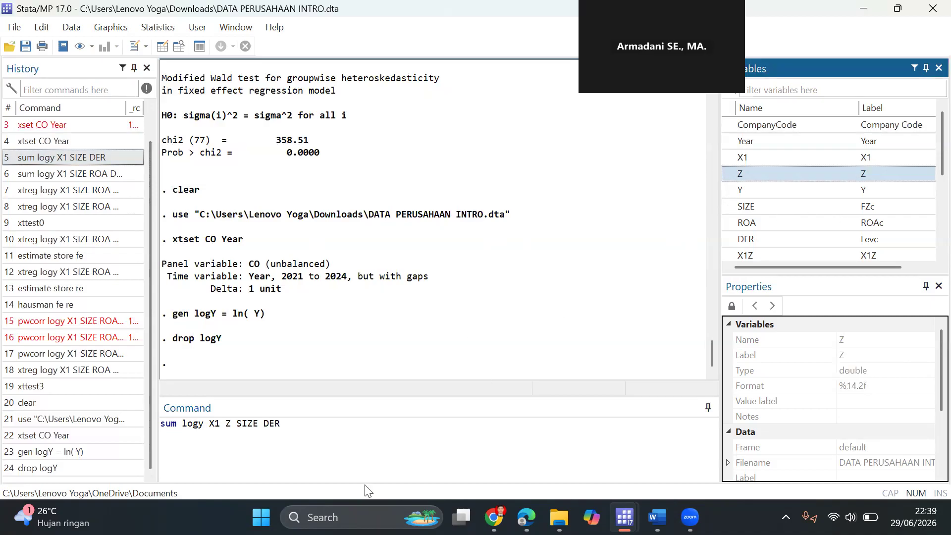
pyautogui.click(395, 434)
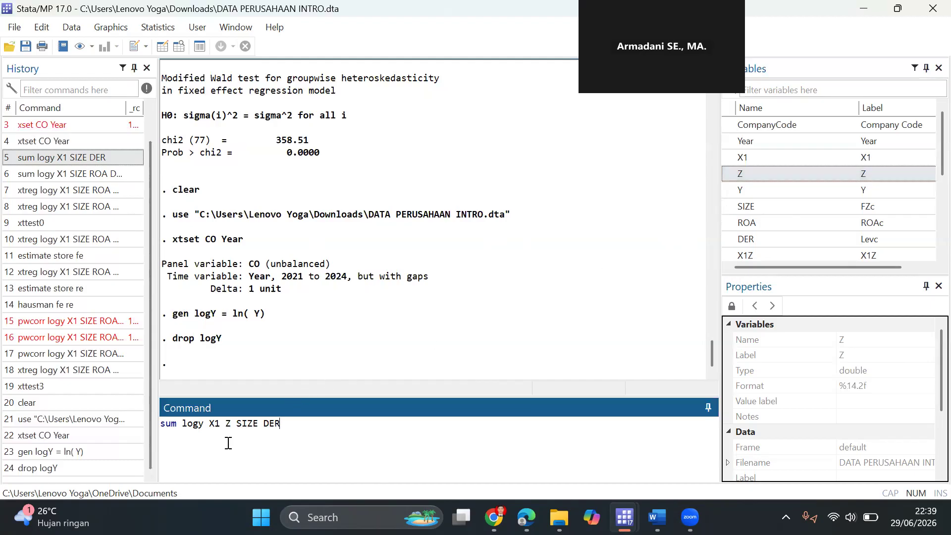
pyautogui.click(259, 425)
pyautogui.click(758, 208)
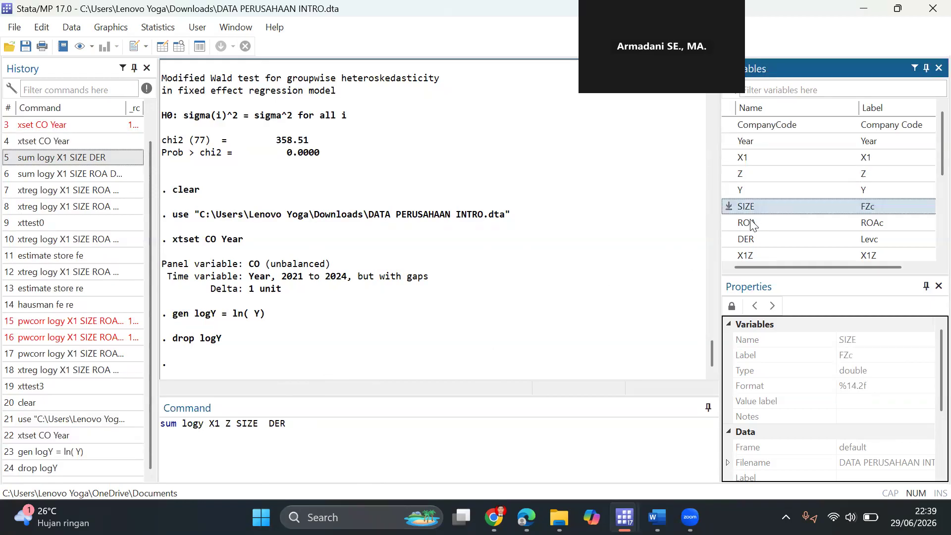
pyautogui.moveTo(746, 223)
pyautogui.mouseDown()
pyautogui.moveTo(716, 222)
pyautogui.moveTo(741, 232)
pyautogui.mouseUp()
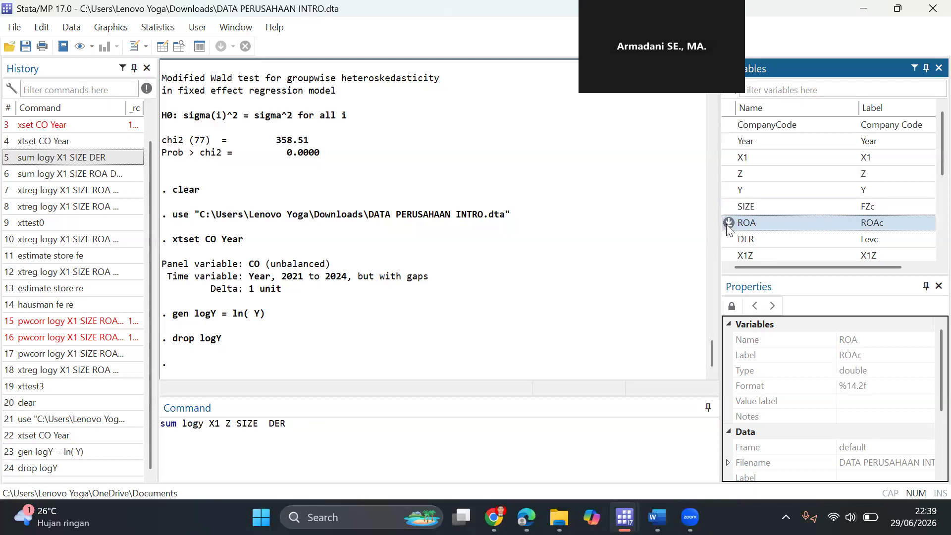
pyautogui.click(728, 223)
pyautogui.press('Return')
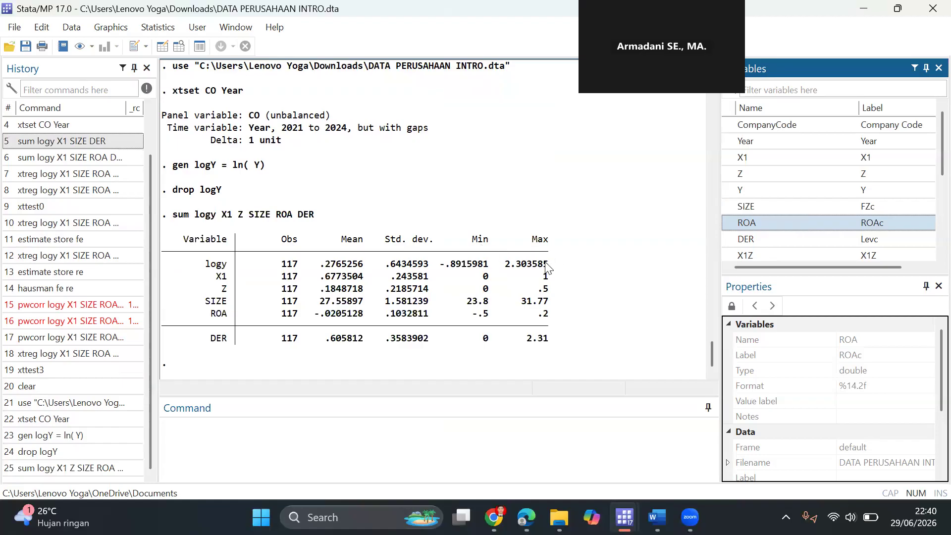
# Recall the command xtreg logy X1 SIZE ROA DER, fe and consult the model selection tests in the Word document PENJELASAN OLAH DATA
pyautogui.click(105, 176)
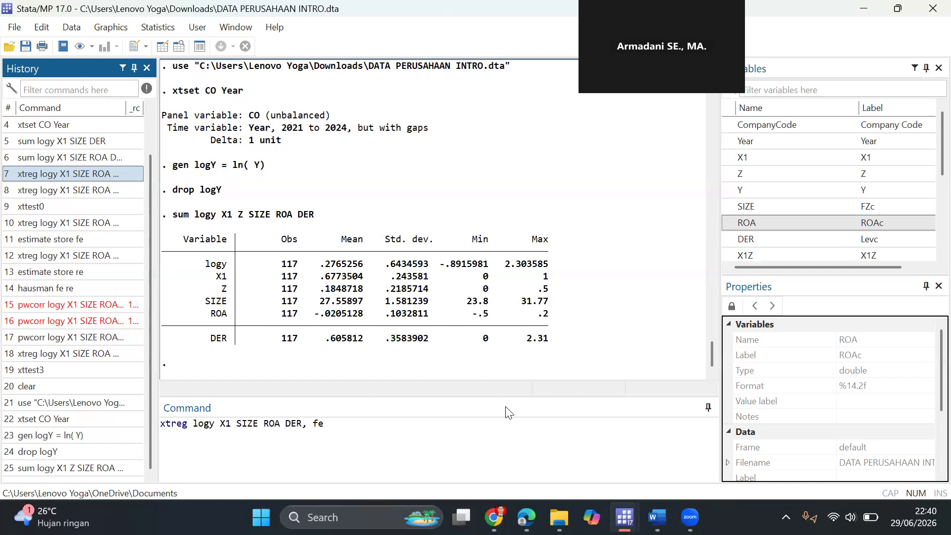
pyautogui.moveTo(656, 515)
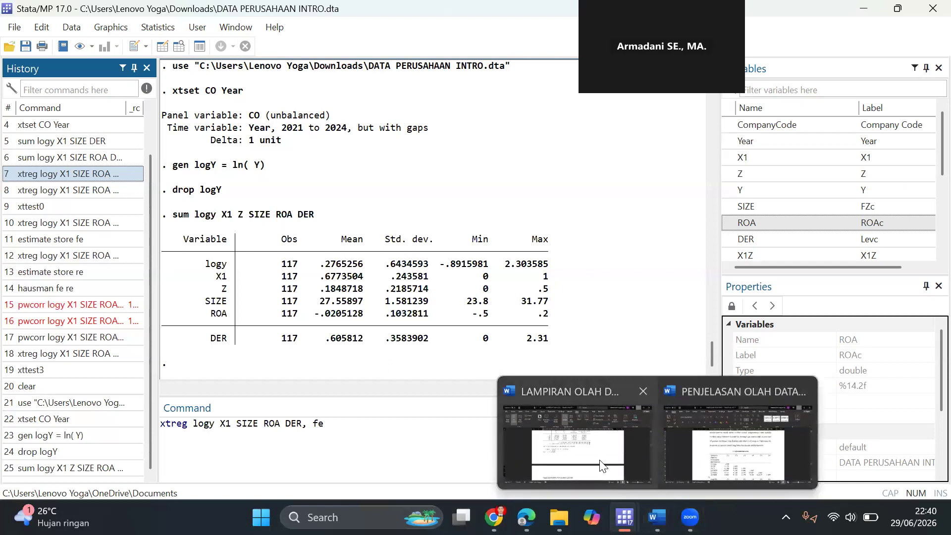
pyautogui.click(705, 452)
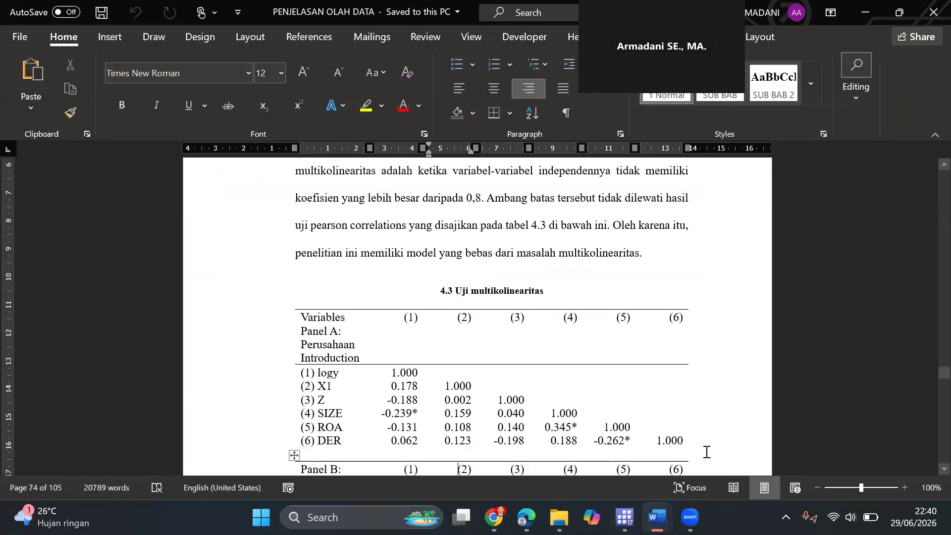
pyautogui.scroll(15, 706, 451)
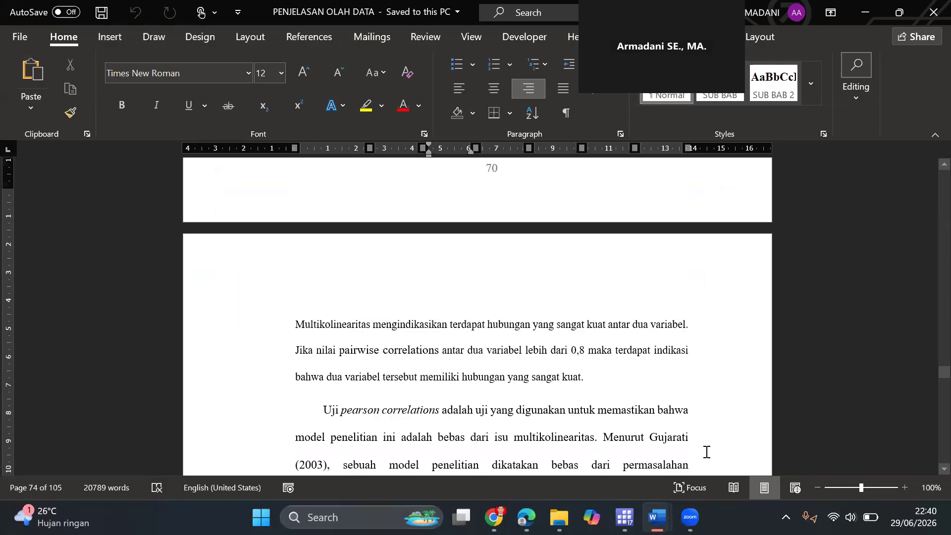
pyautogui.scroll(-1, 706, 451)
pyautogui.scroll(2, 706, 452)
pyautogui.scroll(-2, 706, 451)
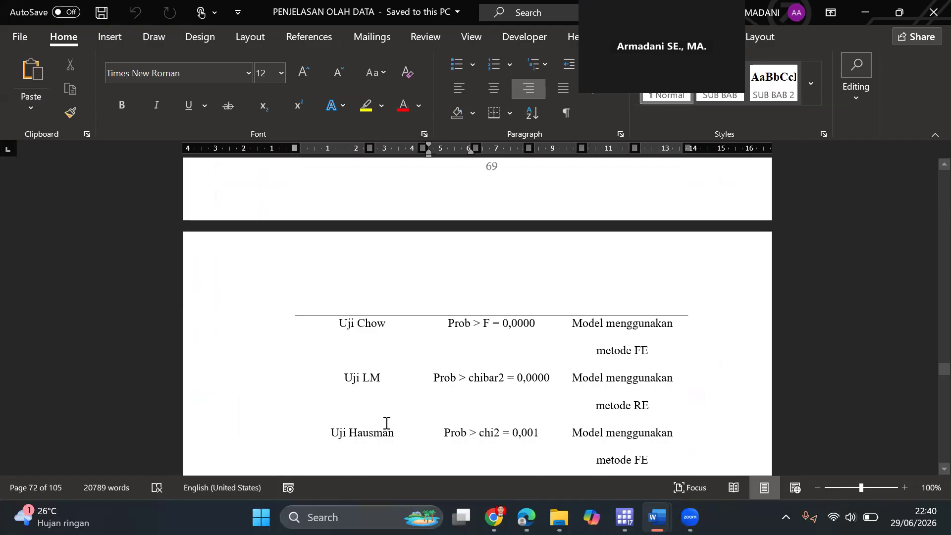
pyautogui.moveTo(624, 517)
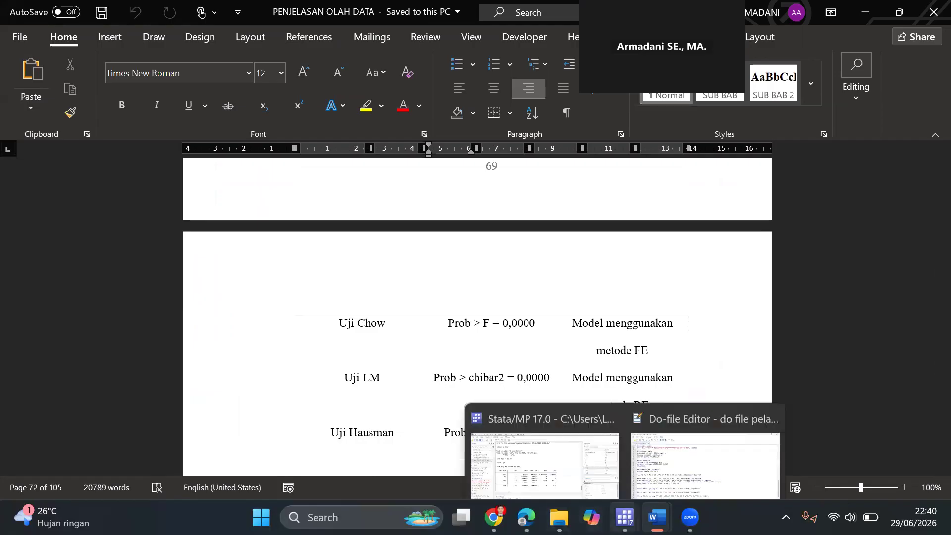
pyautogui.click(520, 455)
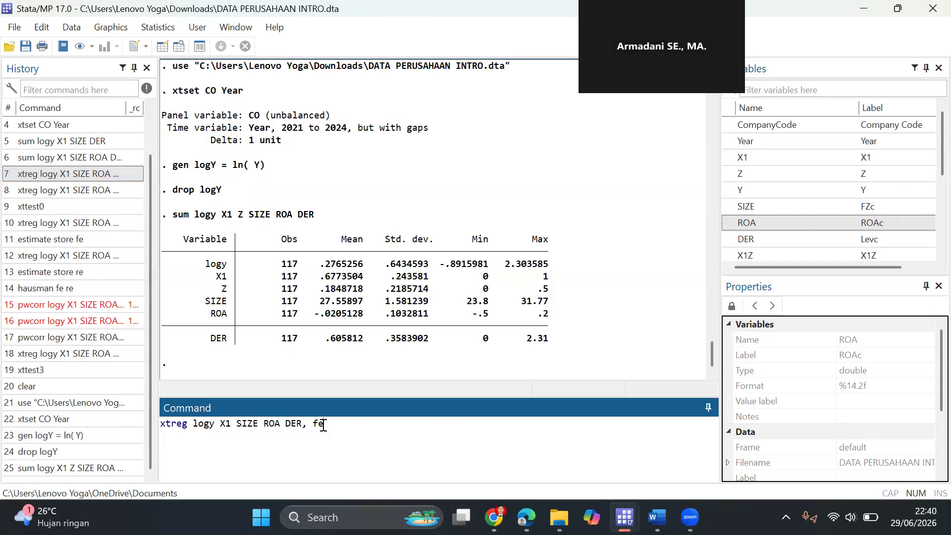
# Switch to the Word document LAMPIRAN OLAH DATA and review the regression output under UJI PEMILIHAN MODEL
pyautogui.moveTo(656, 517)
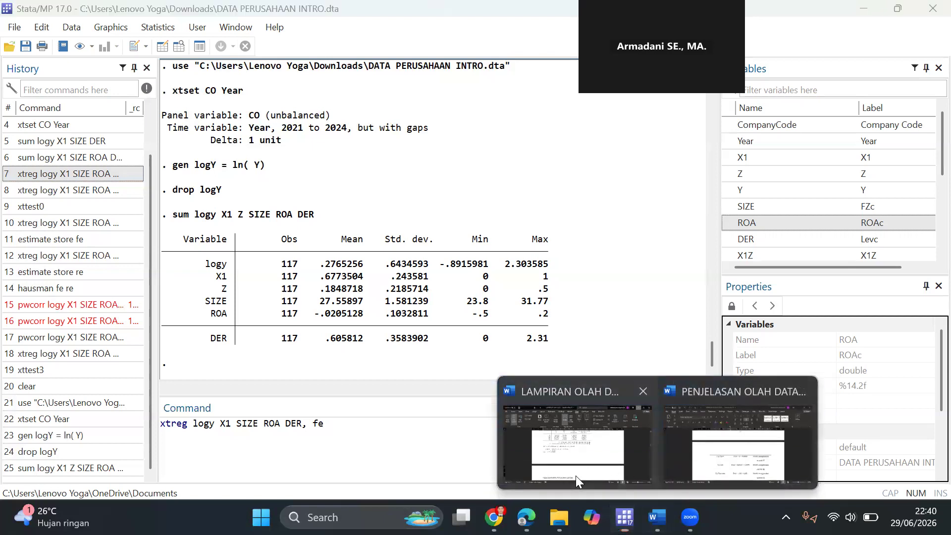
pyautogui.click(576, 475)
pyautogui.scroll(8, 576, 476)
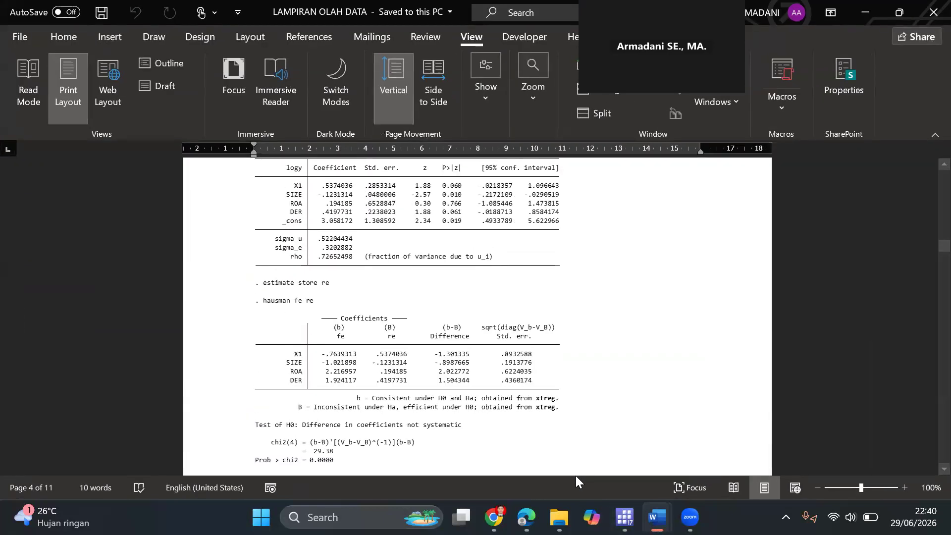
pyautogui.scroll(5, 575, 476)
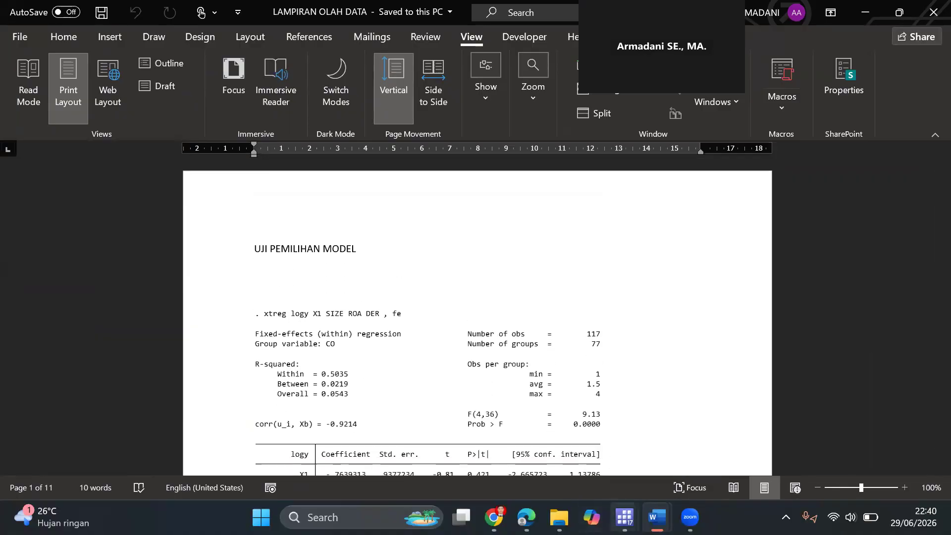
# Return to Stata, run the fixed-effects regression xtreg logy X1 SIZE ROA DER, fe, and examine the F test's Prob > F value
pyautogui.moveTo(625, 516)
pyautogui.click(562, 460)
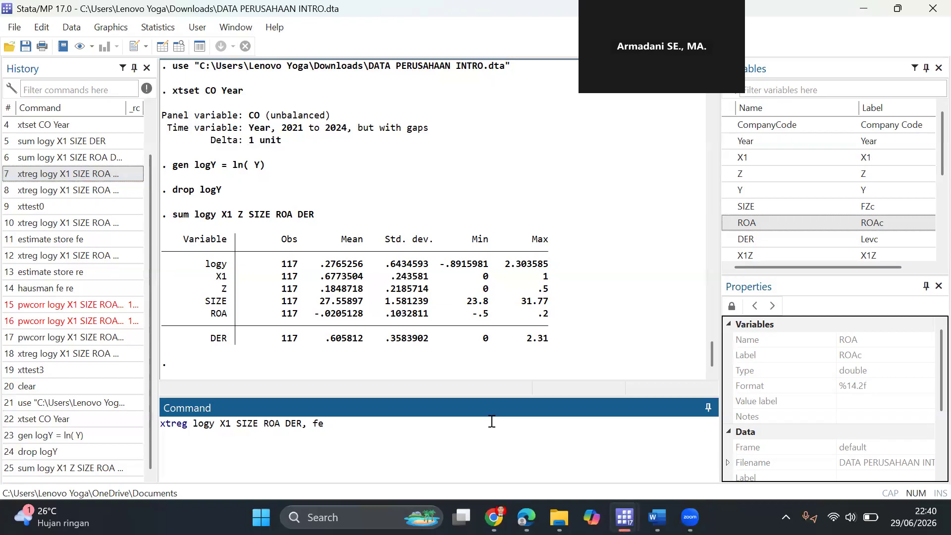
pyautogui.press('Return')
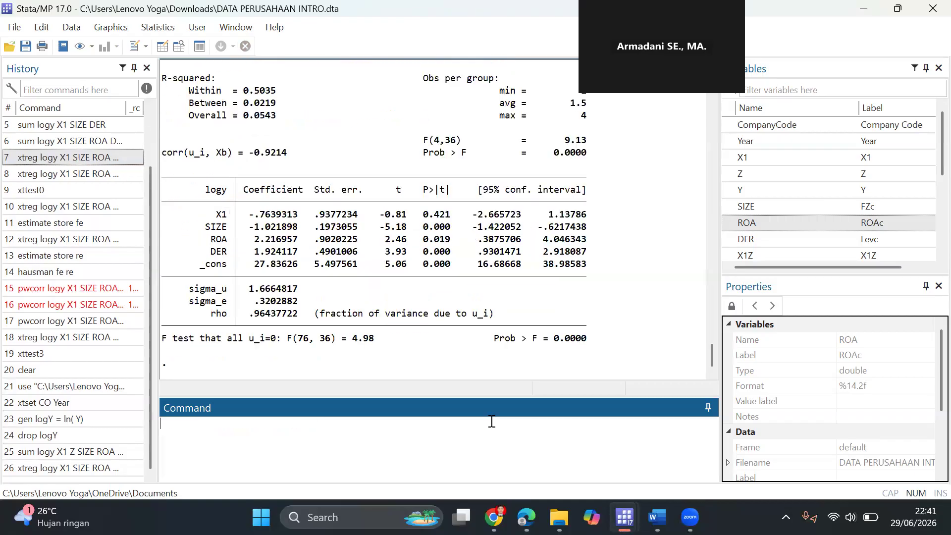
pyautogui.moveTo(494, 338); pyautogui.dragTo(555, 340)
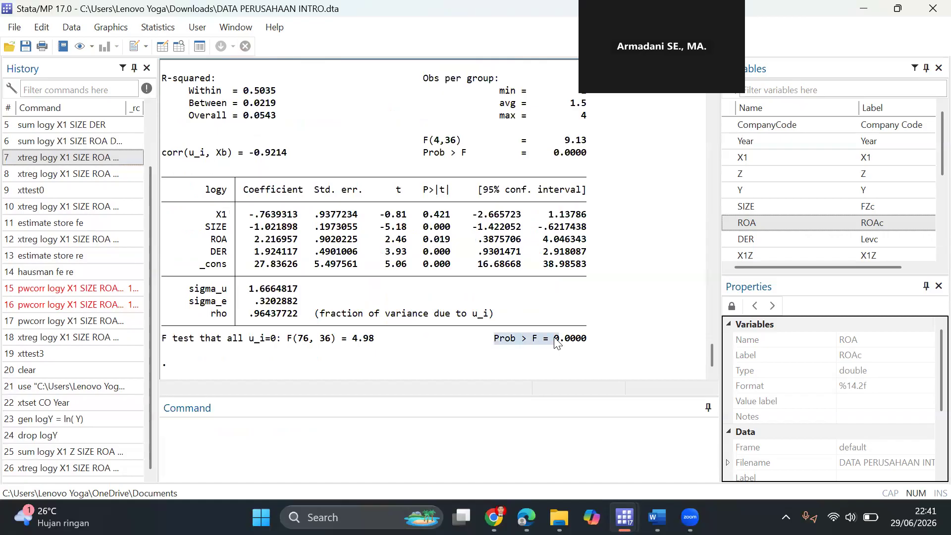
pyautogui.click(618, 353)
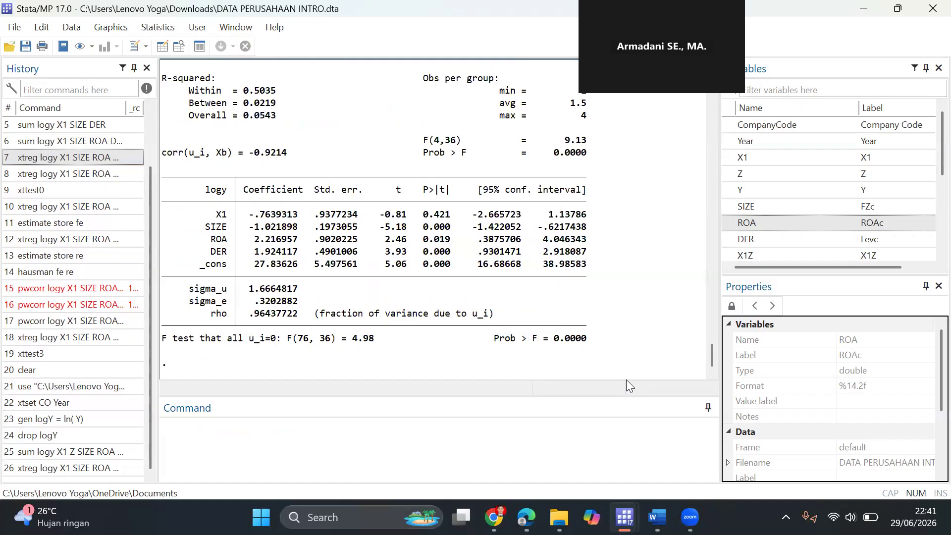
# Consult the Uji Chow row in the Word document PENJELASAN OLAH DATA, and return to Stata
pyautogui.moveTo(656, 517)
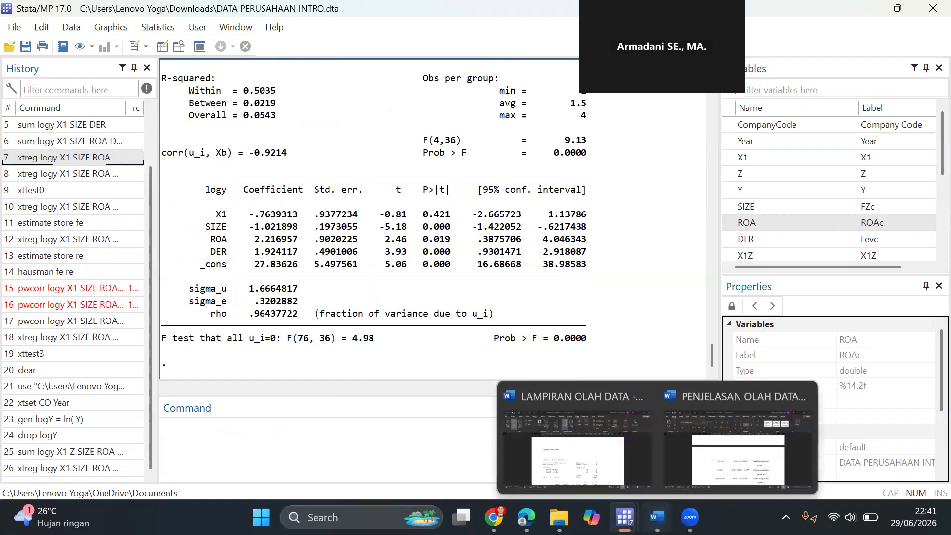
pyautogui.click(697, 464)
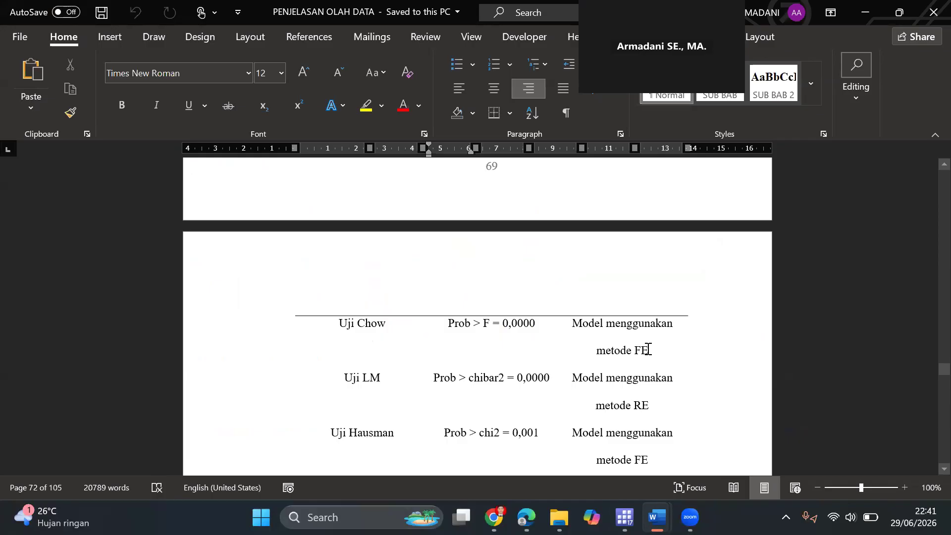
pyautogui.moveTo(624, 517)
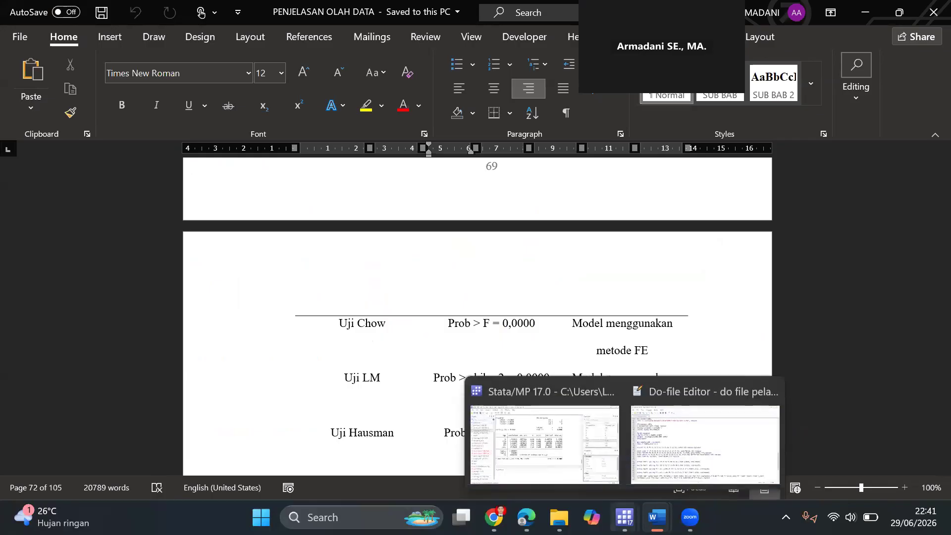
pyautogui.click(545, 455)
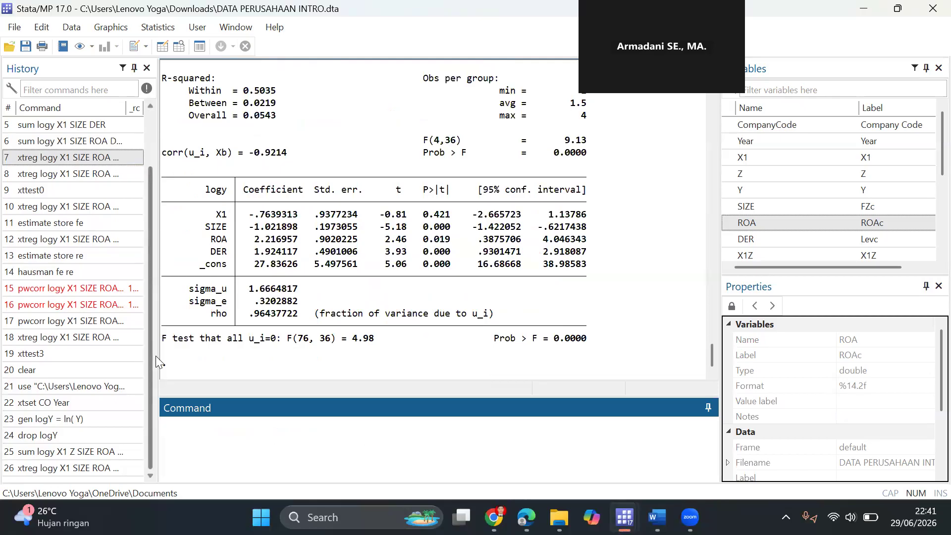
# Run the random-effects regression xtreg logy X1 SIZE ROA DER, re and the Breusch-Pagan LM test xttest0
pyautogui.click(111, 177)
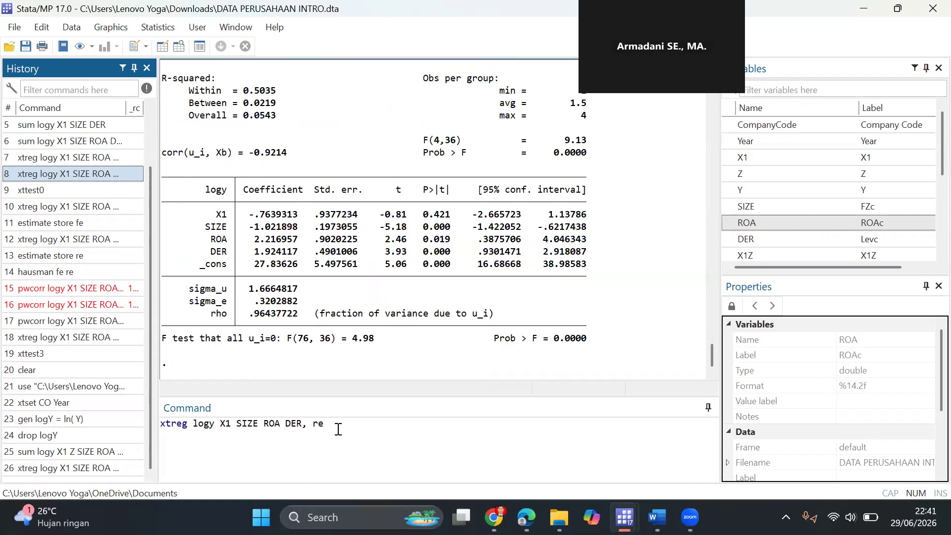
pyautogui.press('Return')
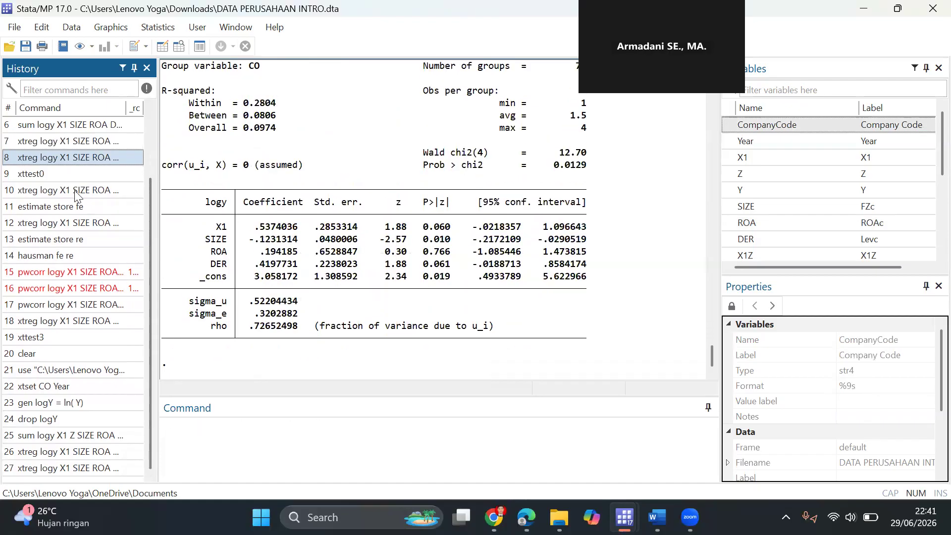
pyautogui.click(81, 175)
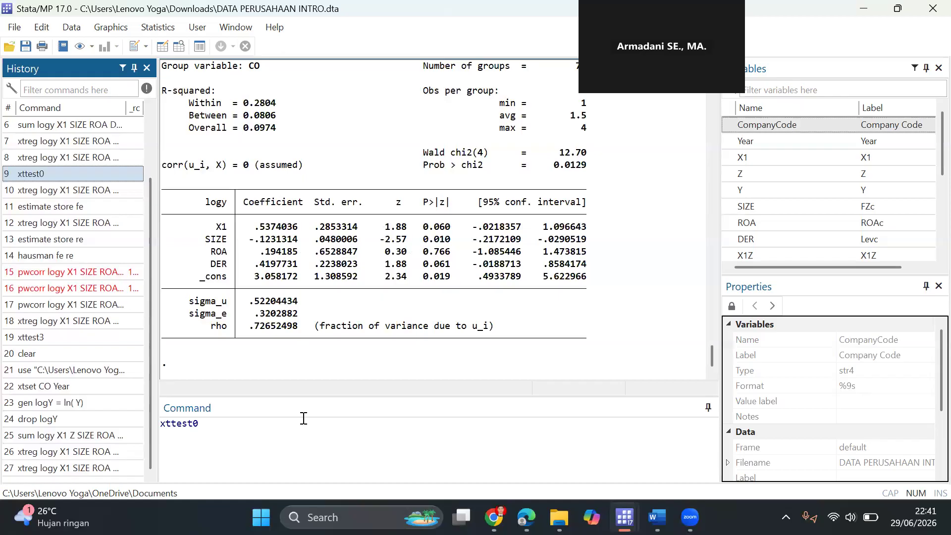
pyautogui.press('Return')
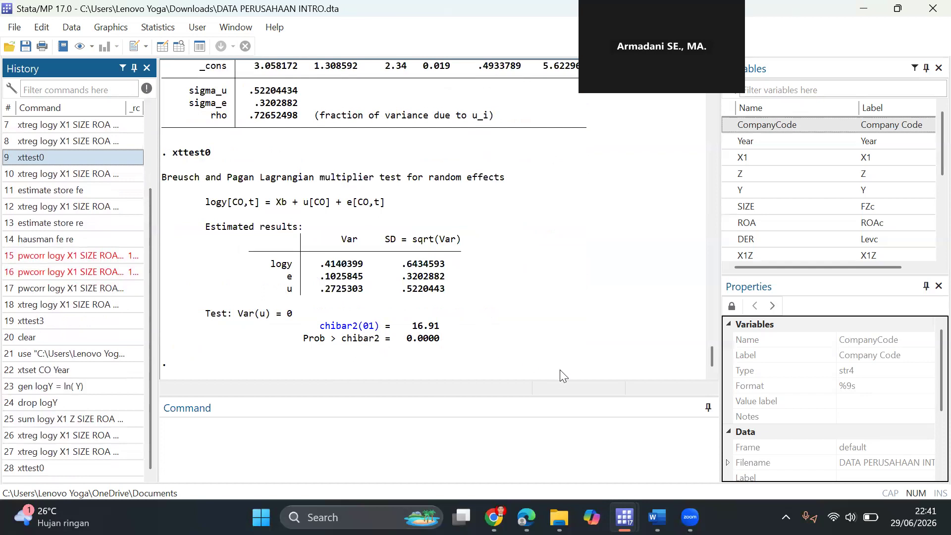
# Compare the LM test result with the Uji LM row in the Word document PENJELASAN OLAH DATA, and return to Stata
pyautogui.moveTo(657, 517)
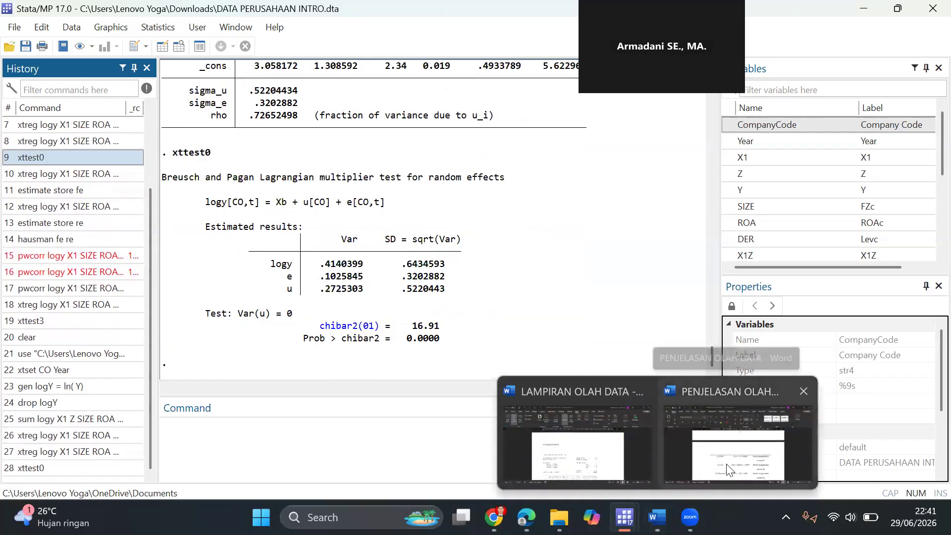
pyautogui.click(727, 468)
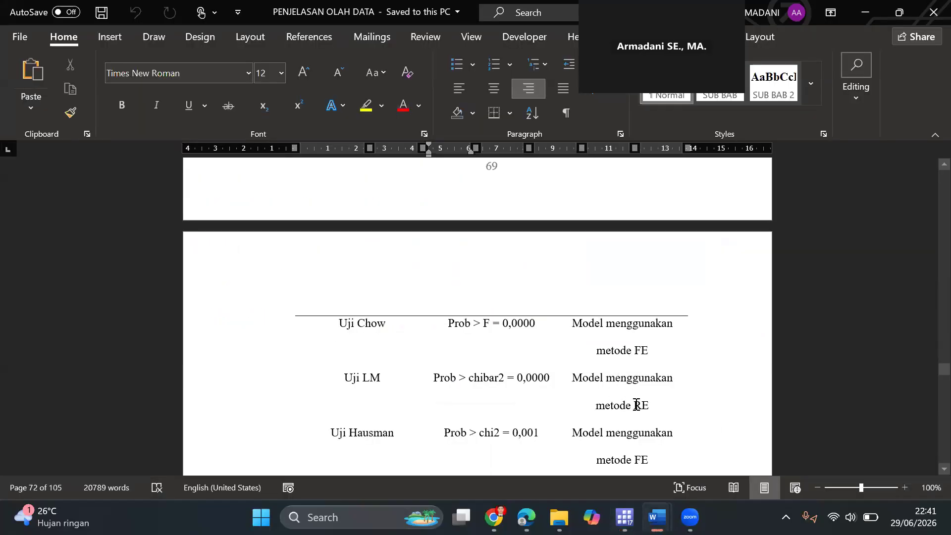
pyautogui.moveTo(625, 517)
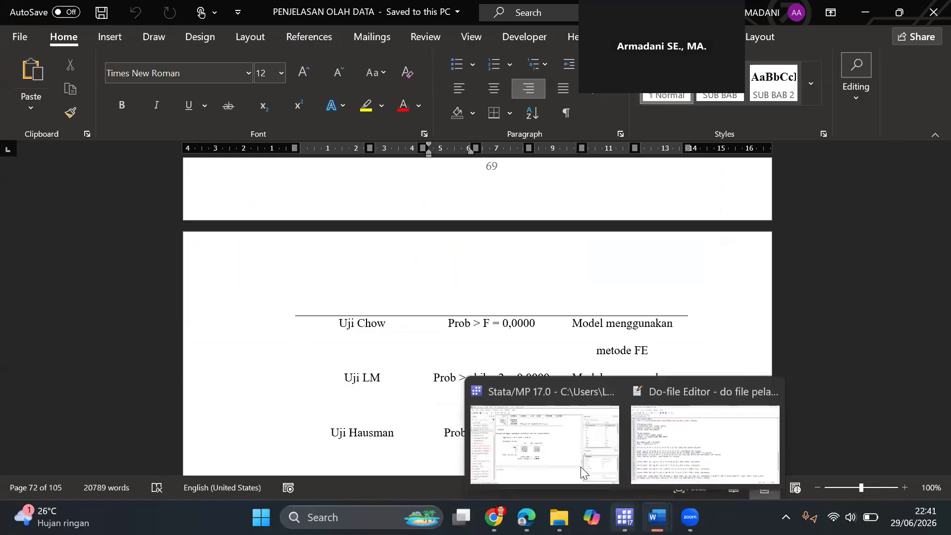
pyautogui.click(545, 445)
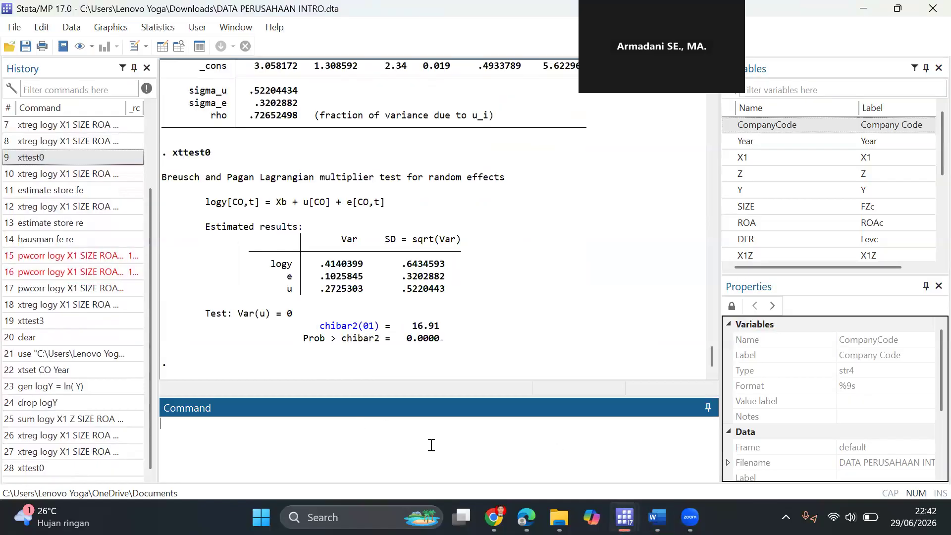
# Rerun the fixed-effects regression xtreg logy X1 SIZE ROA DER, fe and store its estimates as fe
pyautogui.click(86, 174)
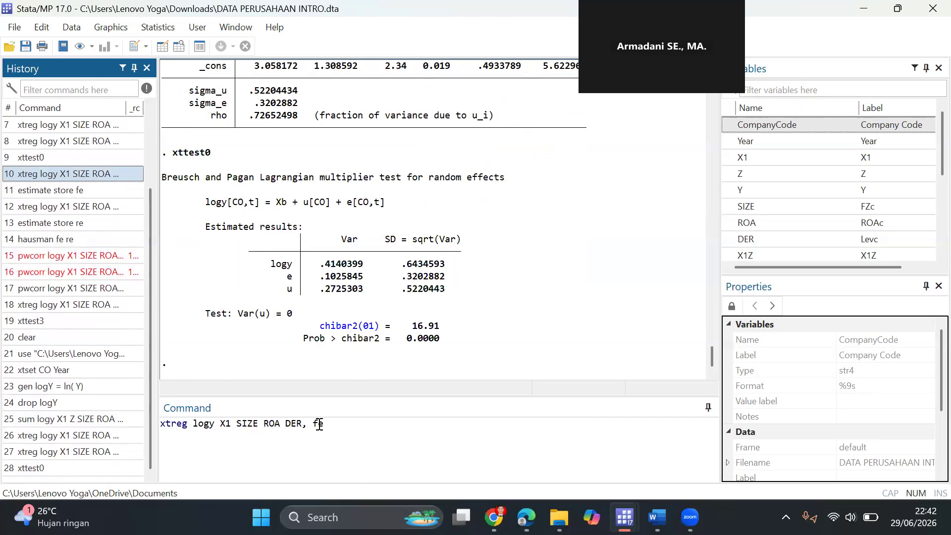
pyautogui.press('Return')
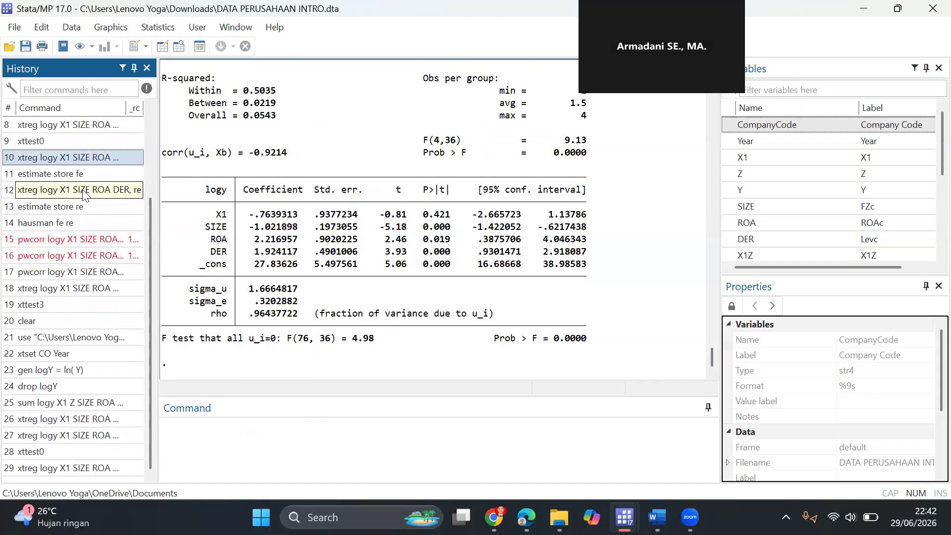
pyautogui.click(92, 175)
pyautogui.press('Return')
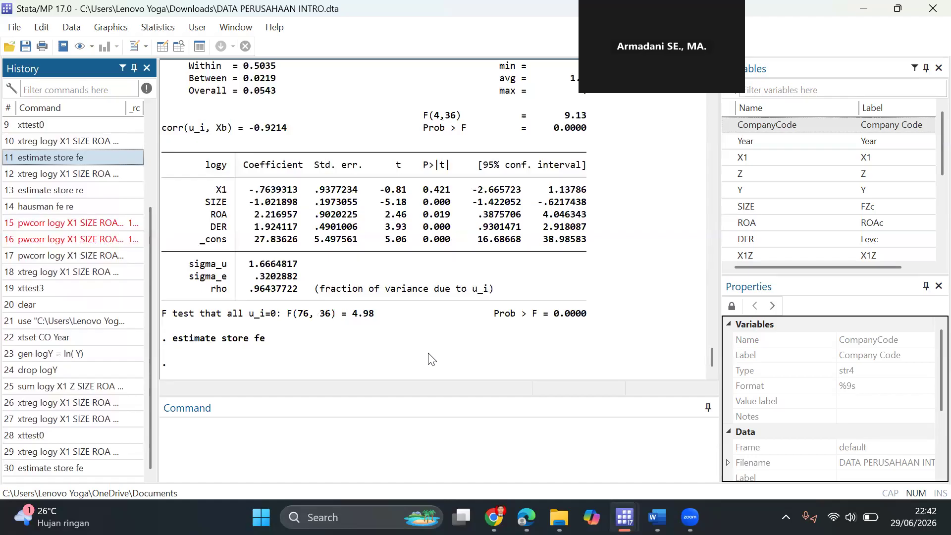
# Rerun the random-effects regression xtreg logy X1 SIZE ROA DER, re and store its estimates as re
pyautogui.click(120, 177)
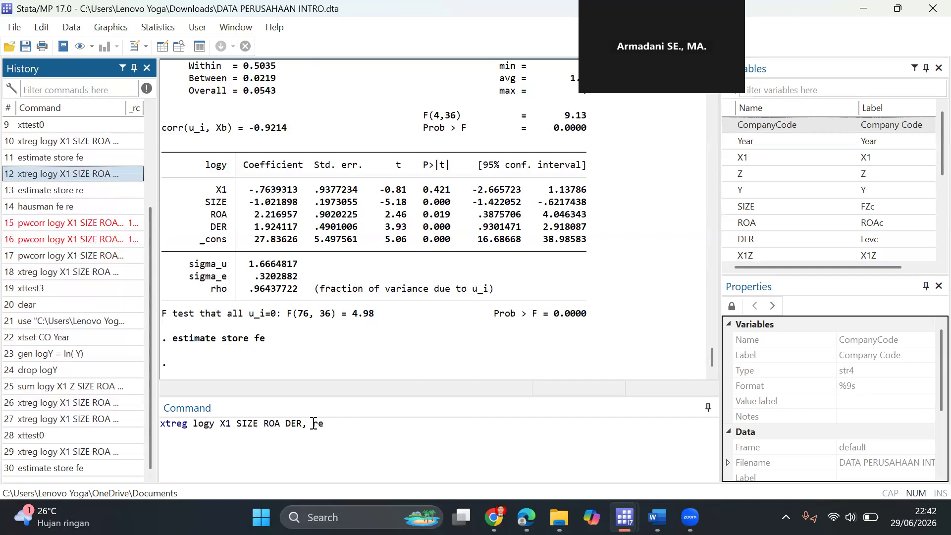
pyautogui.press('Return')
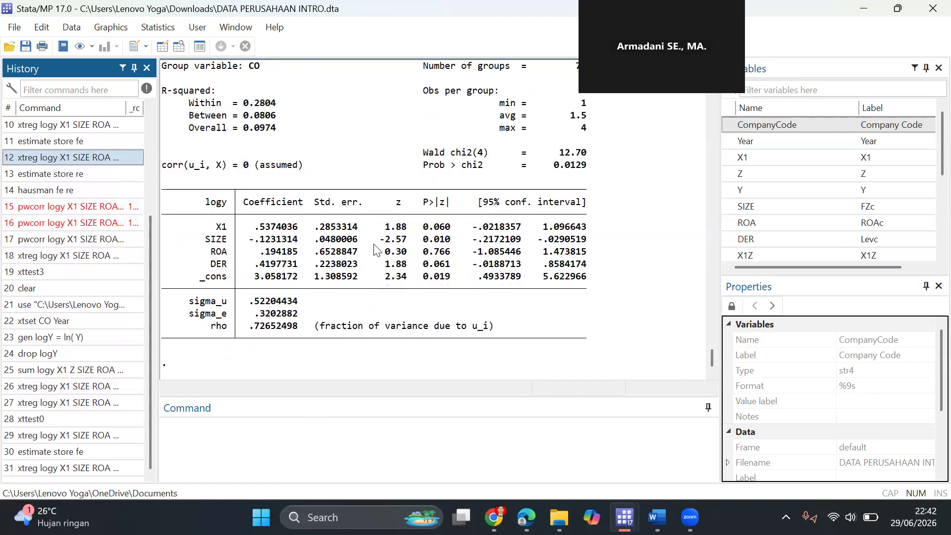
pyautogui.click(55, 174)
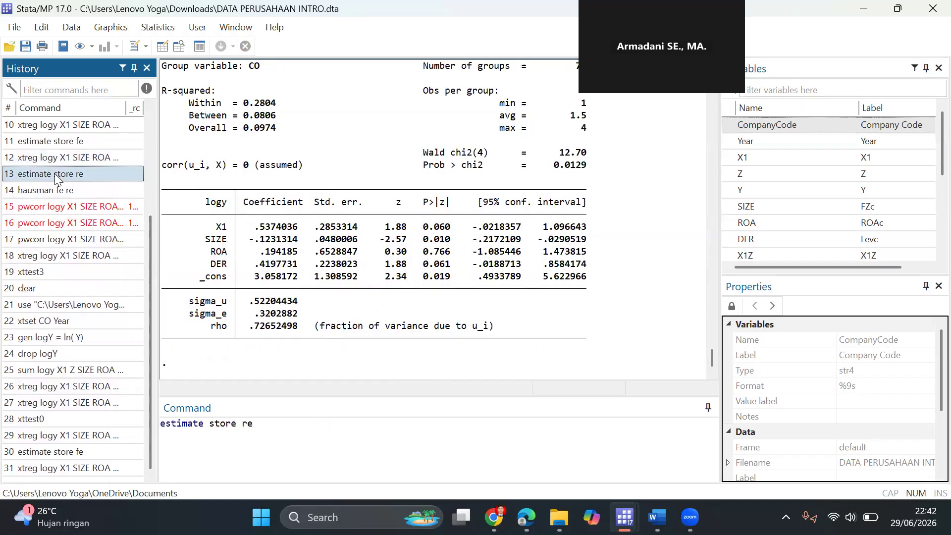
pyautogui.press('Return')
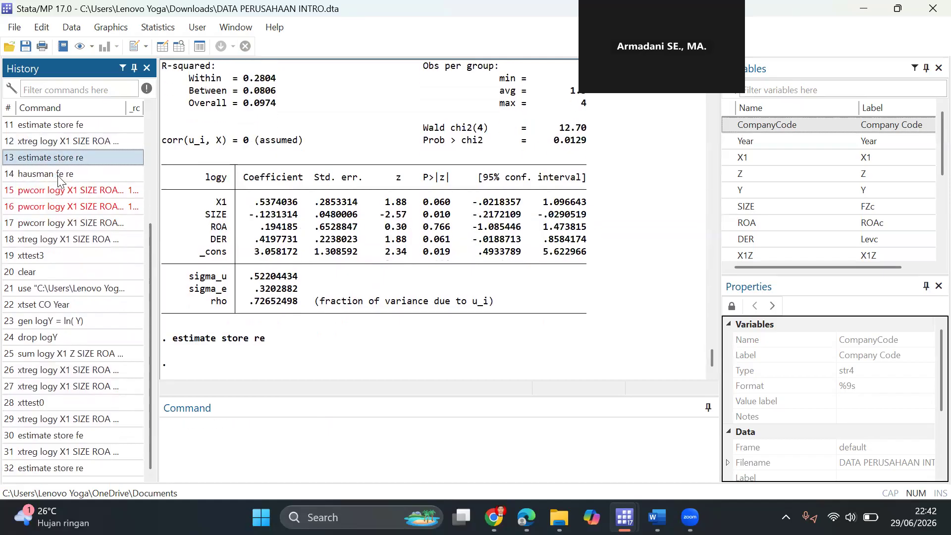
# Run the Hausman test hausman fe re and open the Word document PENJELASAN OLAH DATA at the Uji Hausman row
pyautogui.click(59, 177)
pyautogui.press('Return')
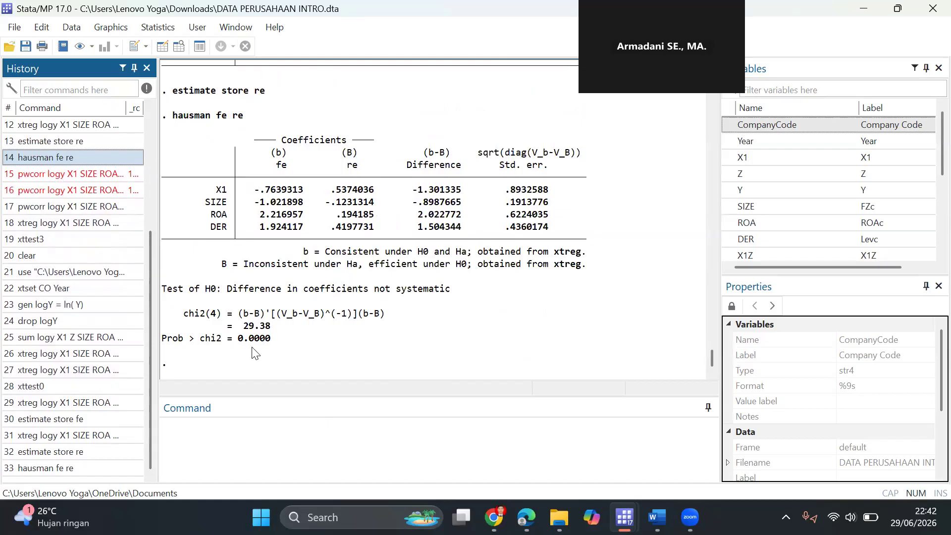
pyautogui.moveTo(657, 517)
pyautogui.click(743, 468)
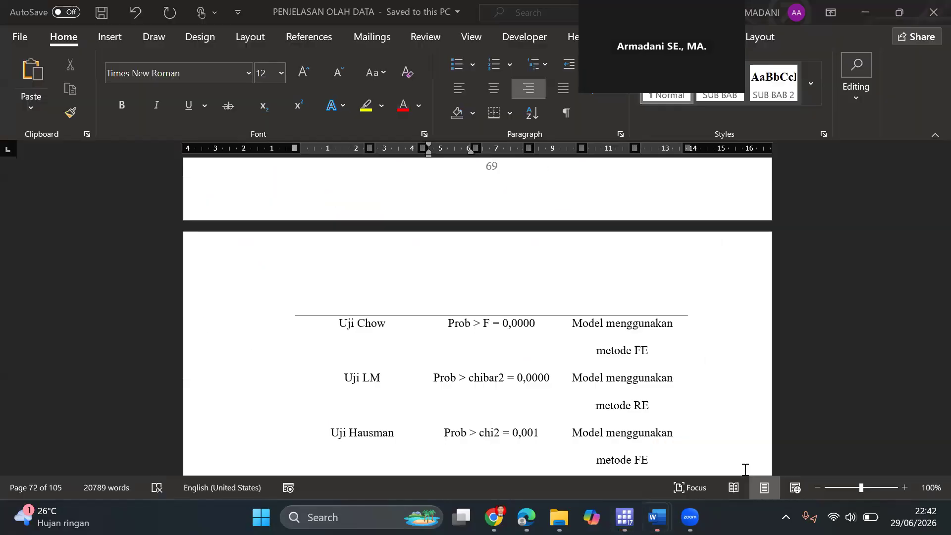
# Review the Uji Hausman row and read on through the multicollinearity explanation to table 4.3 Uji multikolinearitas
pyautogui.click(502, 396)
pyautogui.press('Down')
pyautogui.press('Down')
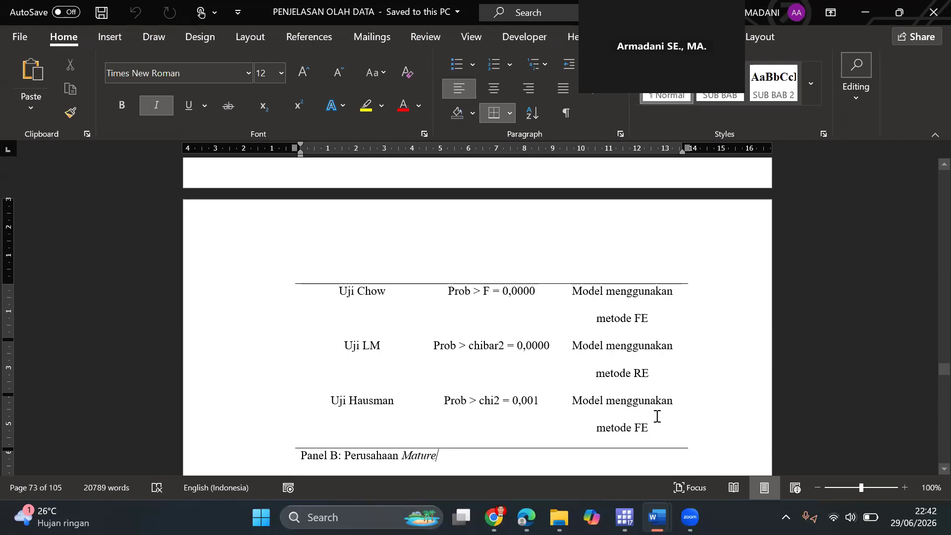
pyautogui.press('Down')
pyautogui.press('Down')
pyautogui.press('Down')
pyautogui.press('Down')
pyautogui.press('Down')
pyautogui.press('Down')
pyautogui.press('Down')
pyautogui.press('Down')
pyautogui.press('Down')
pyautogui.press('Down')
pyautogui.press('Down')
pyautogui.press('Down')
pyautogui.press('Down')
pyautogui.press('Down')
pyautogui.press('Down')
pyautogui.press('Down')
pyautogui.press('Down')
pyautogui.press('Down')
pyautogui.press('Down')
pyautogui.press('Down')
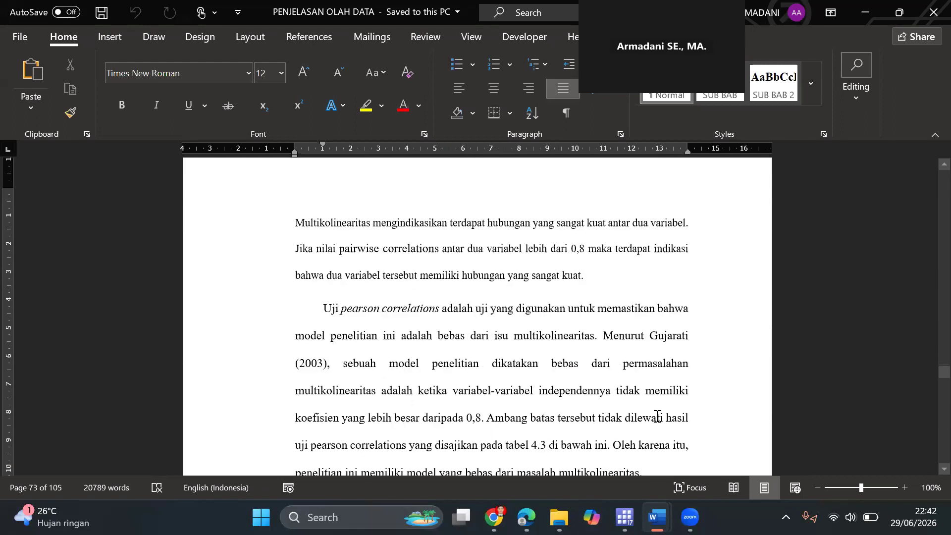
pyautogui.press('Down')
pyautogui.press('Down')
pyautogui.press('Down')
pyautogui.press('Down')
pyautogui.press('Down')
pyautogui.press('Down')
pyautogui.press('Down')
pyautogui.press('Down')
pyautogui.press('Down')
pyautogui.press('Down')
pyautogui.press('Down')
pyautogui.press('Down')
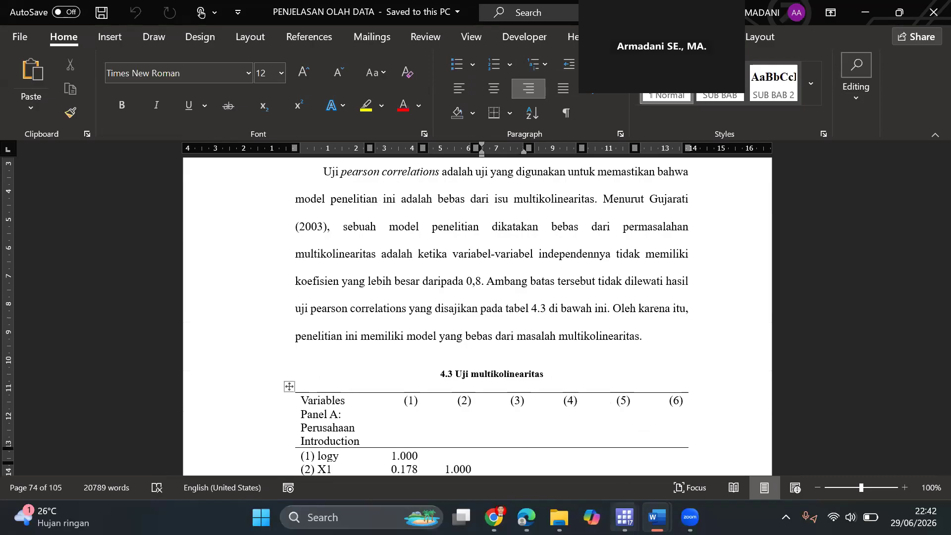
# Return to Stata and run the pairwise correlations pwcorr logy X1 SIZE ROA DER, star(0.01) bonferroni
pyautogui.moveTo(625, 515)
pyautogui.click(567, 470)
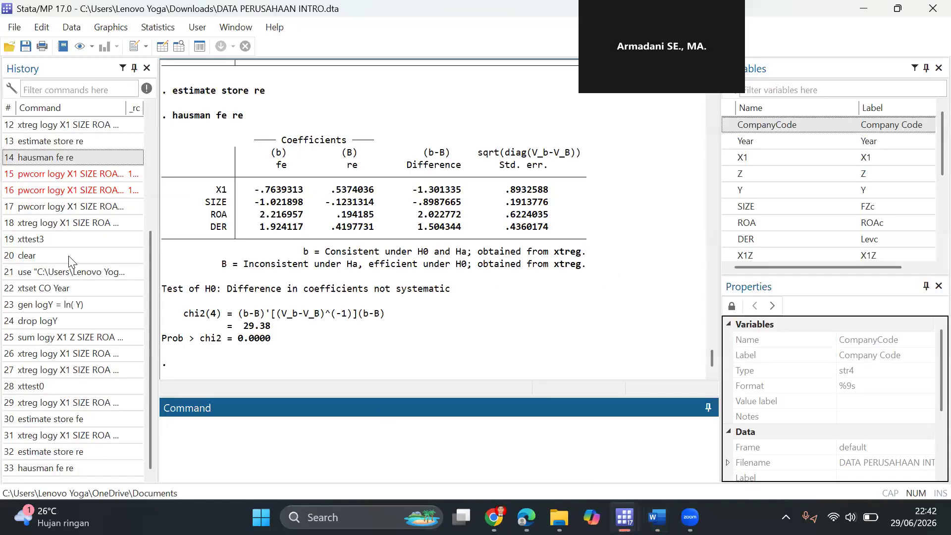
pyautogui.click(81, 205)
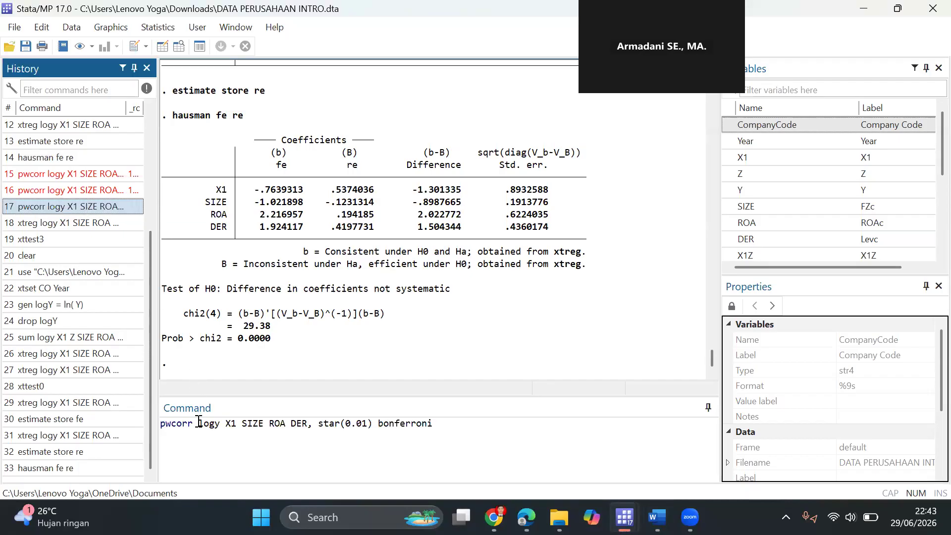
pyautogui.moveTo(193, 422); pyautogui.dragTo(158, 425)
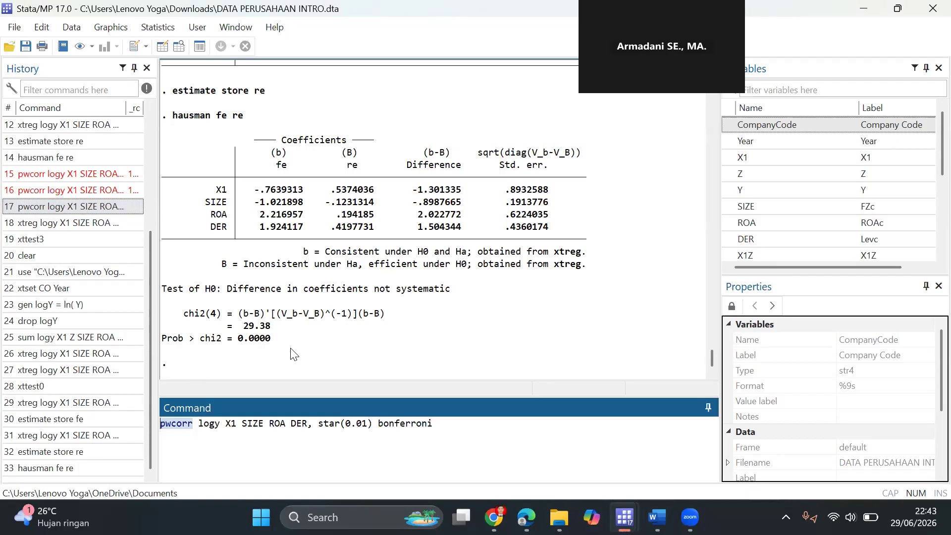
pyautogui.click(206, 429)
pyautogui.press('Return')
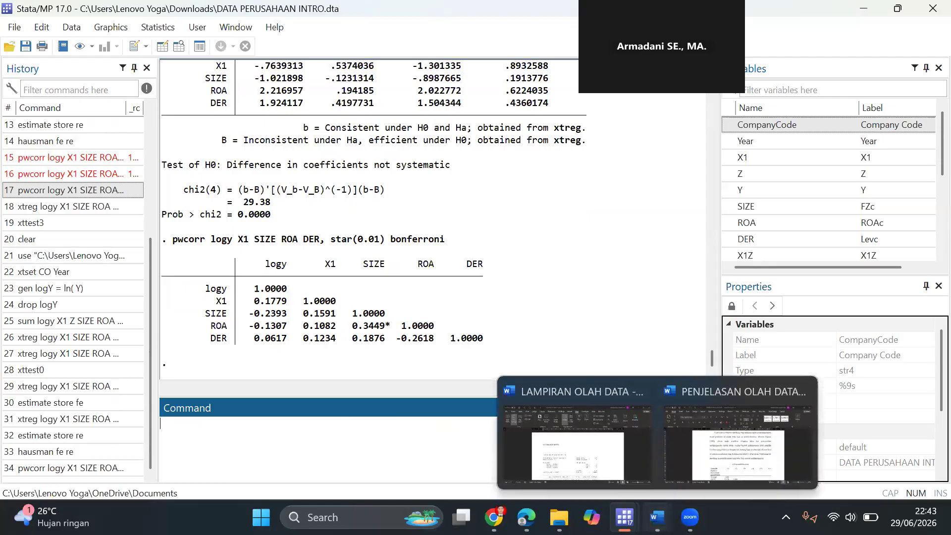
# Switch to the Word document PENJELASAN OLAH DATA and review table 4.3 Uji multikolinearitas and table 4.4 Hasil Pengujian Heterokedastisitas
pyautogui.click(657, 517)
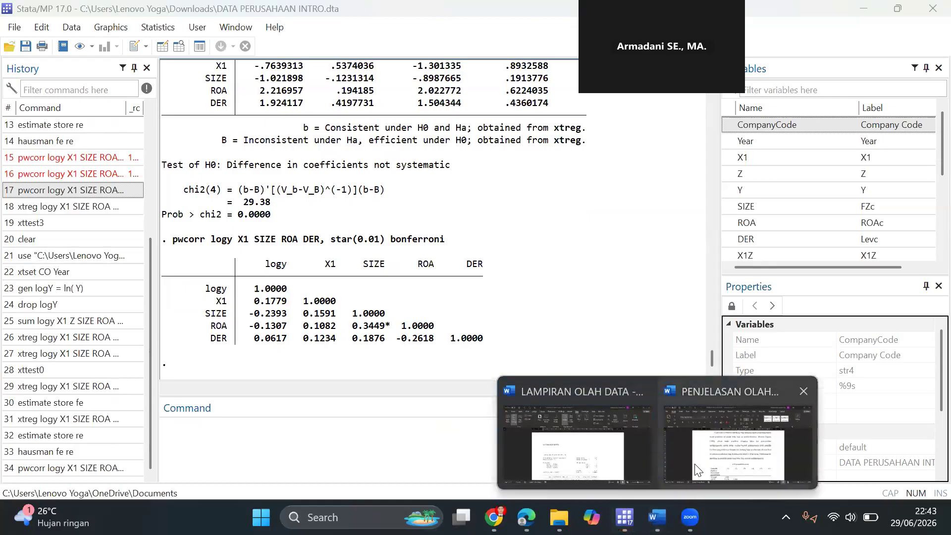
pyautogui.click(741, 449)
pyautogui.scroll(-15, 743, 451)
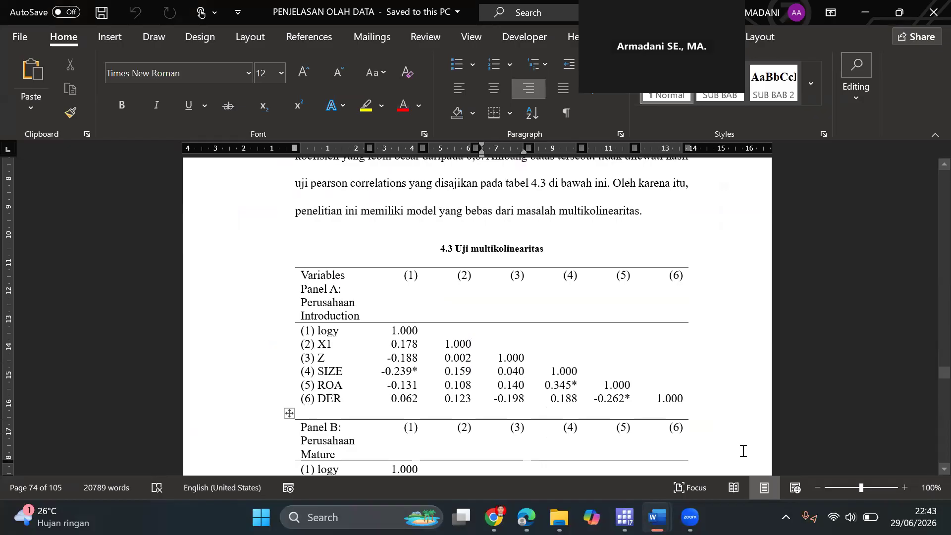
pyautogui.click(743, 451)
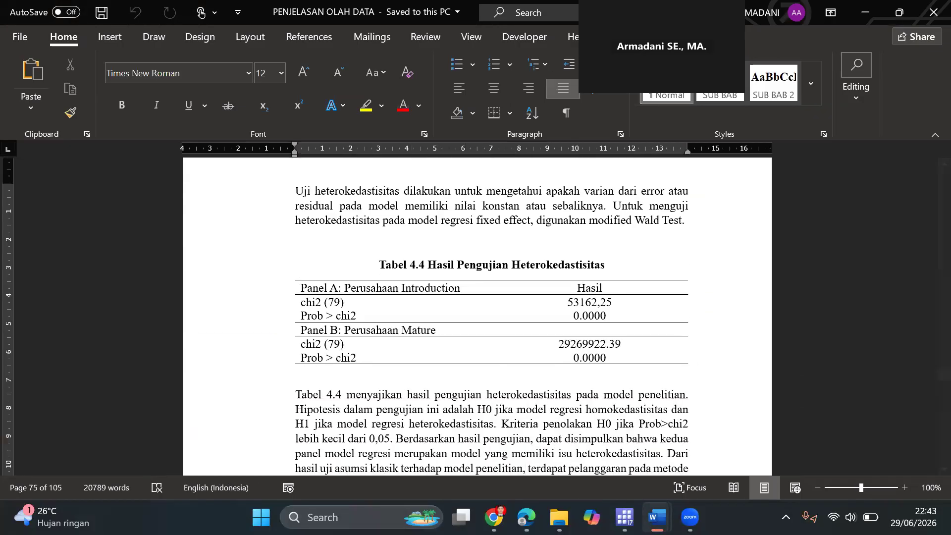
# Switch to Stata, rerun the fixed-effects regression xtreg logy X1 SIZE ROA DER, fe and run the heteroskedasticity test xttest3
pyautogui.moveTo(624, 516)
pyautogui.click(557, 450)
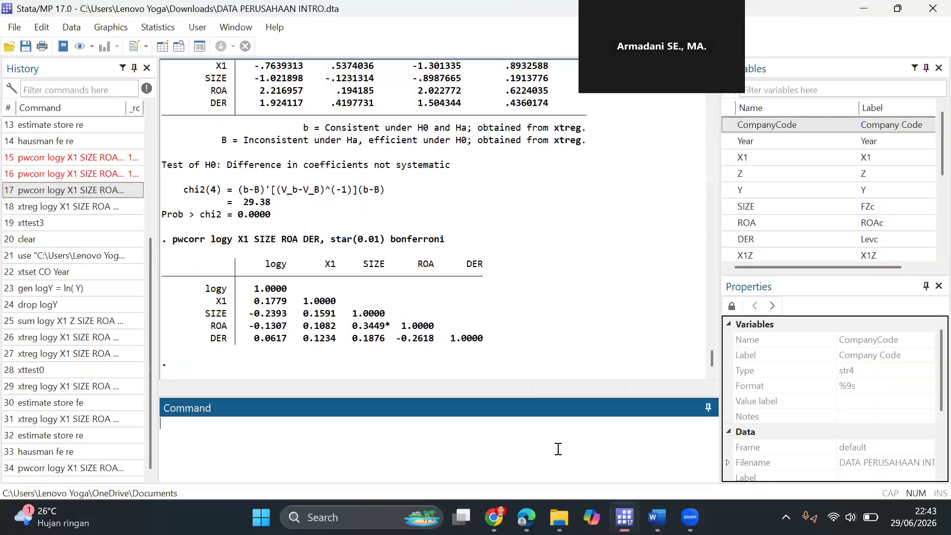
pyautogui.click(81, 212)
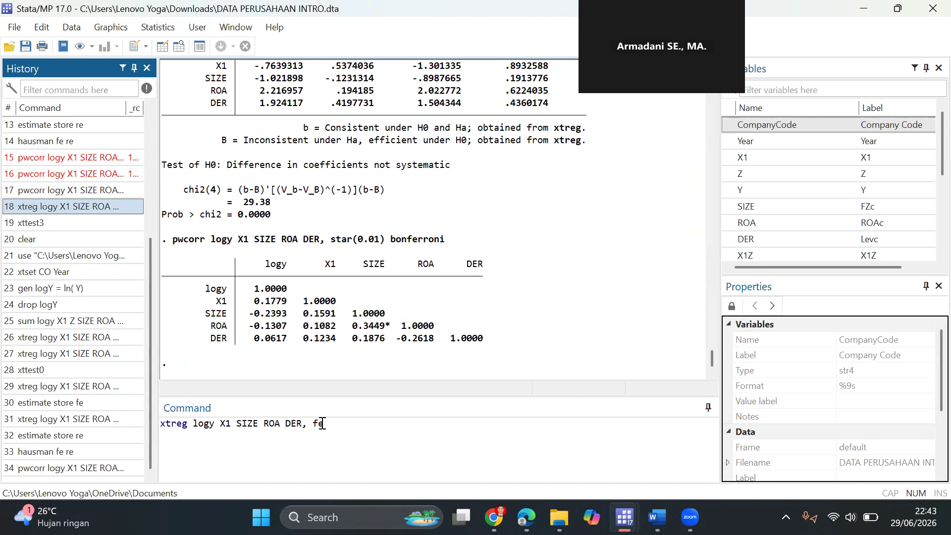
pyautogui.press('Return')
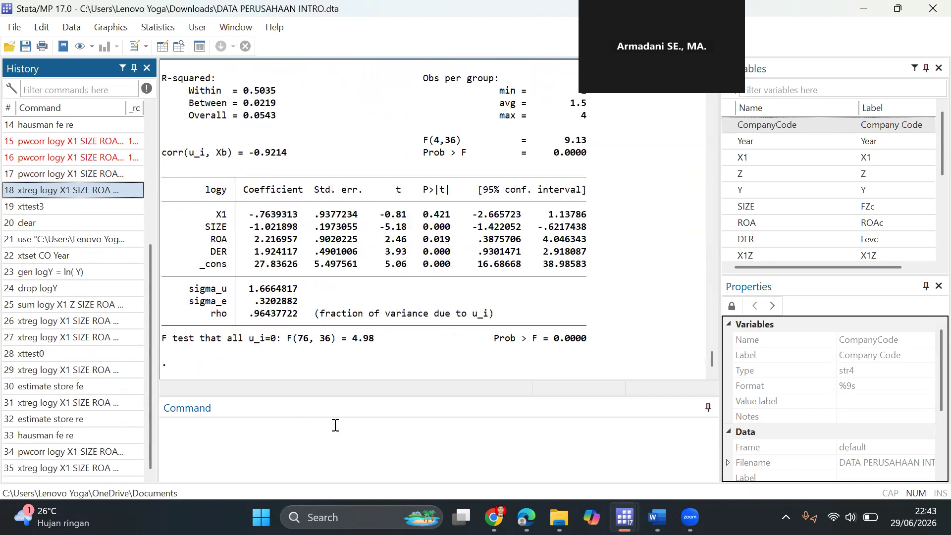
pyautogui.click(37, 210)
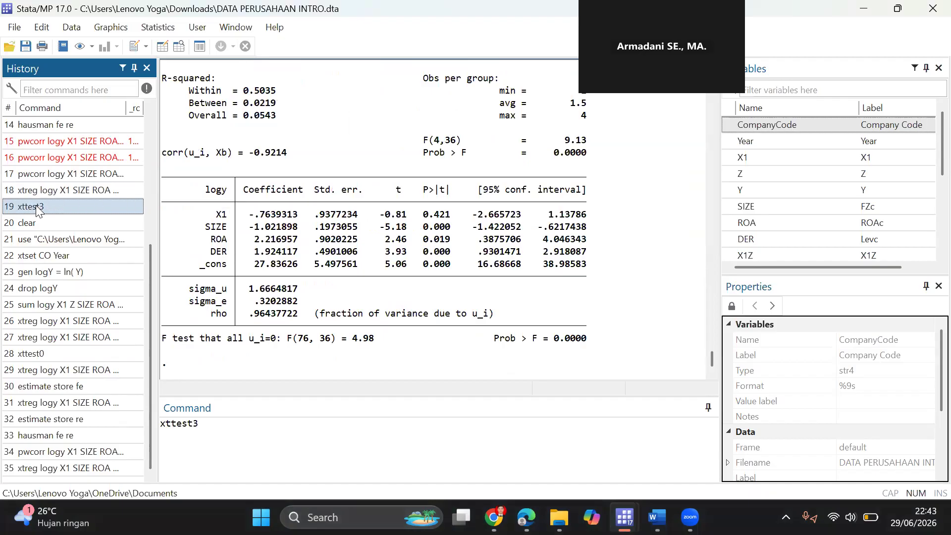
pyautogui.press('Return')
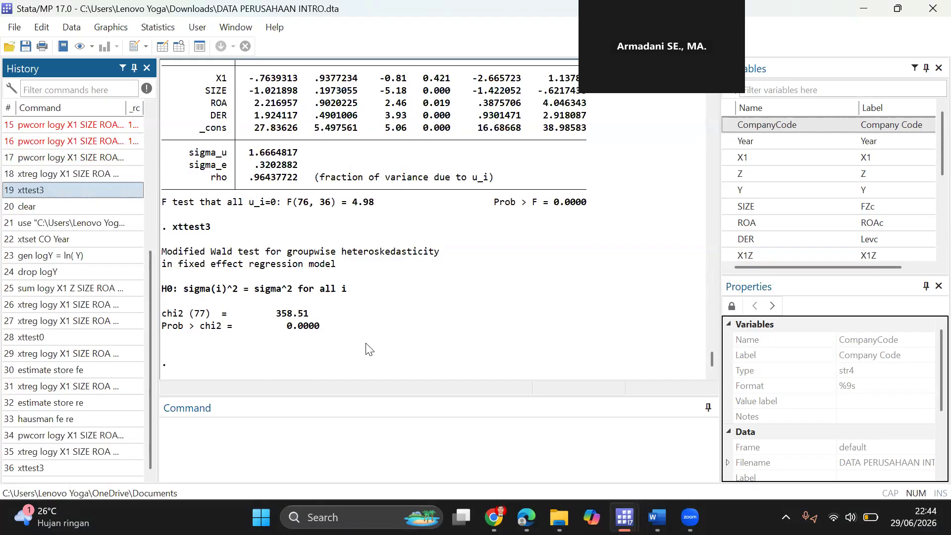
pyautogui.click(428, 336)
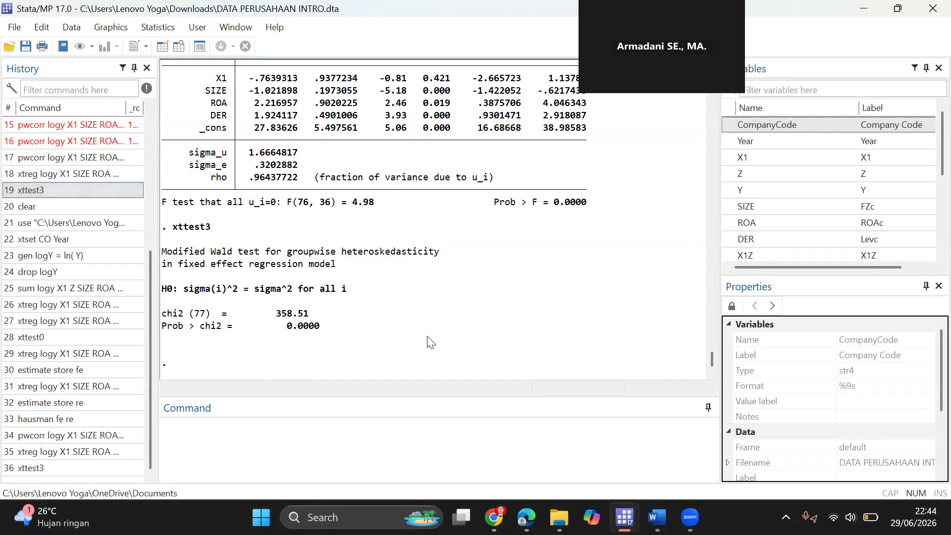
# Begin an xtgls command with logy as the dependent variable, finding it by filtering the variables for "log", and clear the filter
pyautogui.click(276, 451)
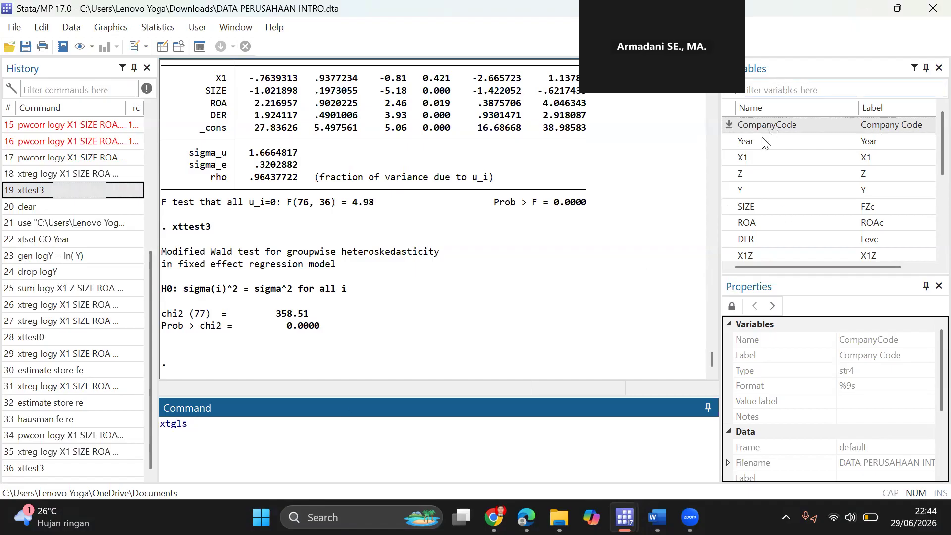
pyautogui.click(840, 90)
pyautogui.write('log')
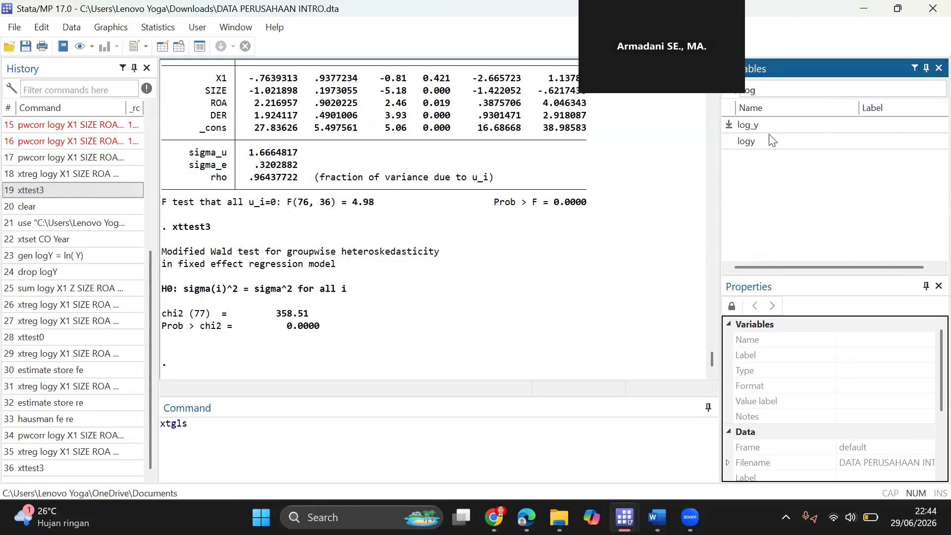
pyautogui.moveTo(728, 143)
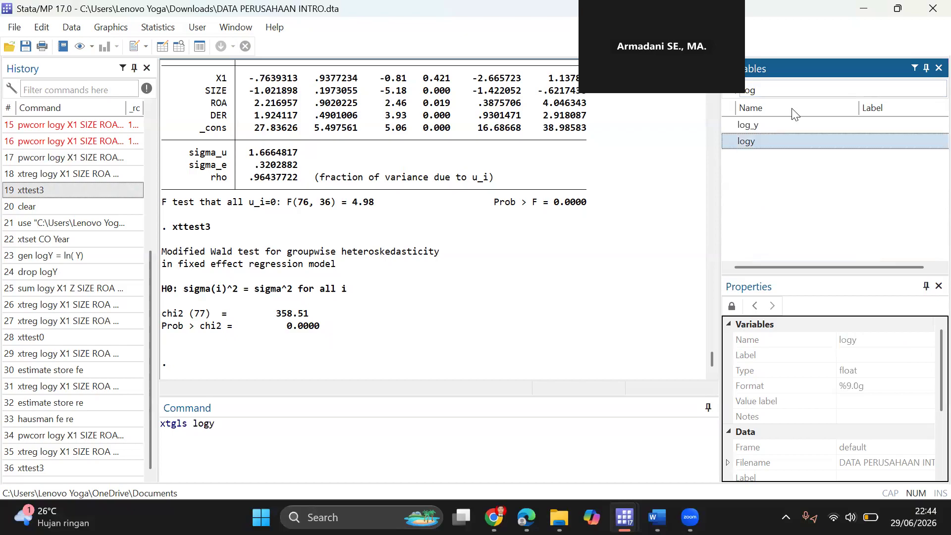
pyautogui.doubleClick(816, 91)
pyautogui.press('BackSpace')
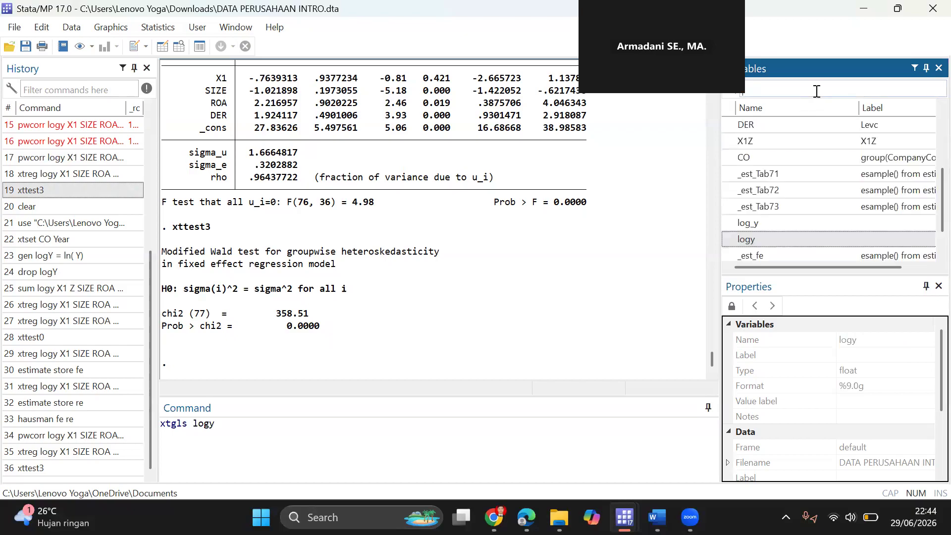
pyautogui.moveTo(941, 189); pyautogui.dragTo(927, 91)
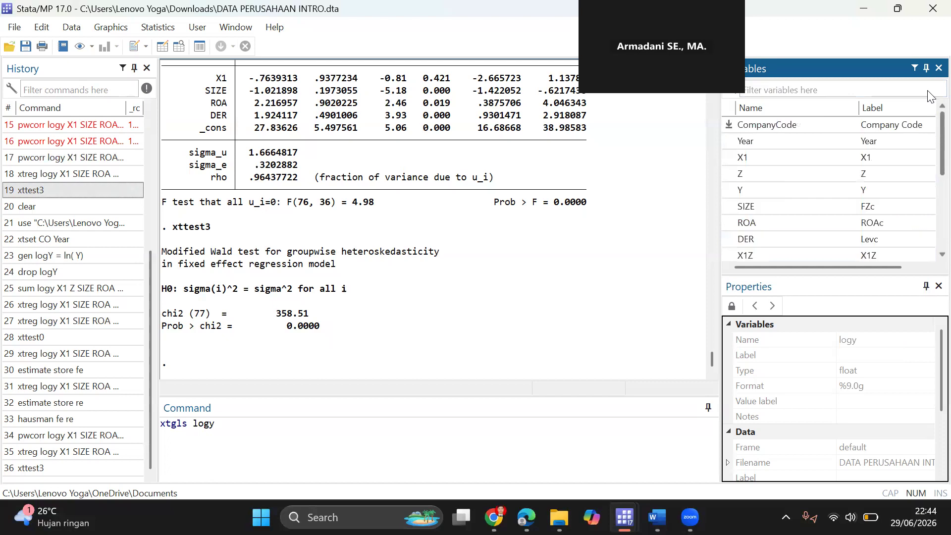
# Add the regressors X1, SIZE, ROA and DER to the xtgls logy command and run it
pyautogui.click(729, 157)
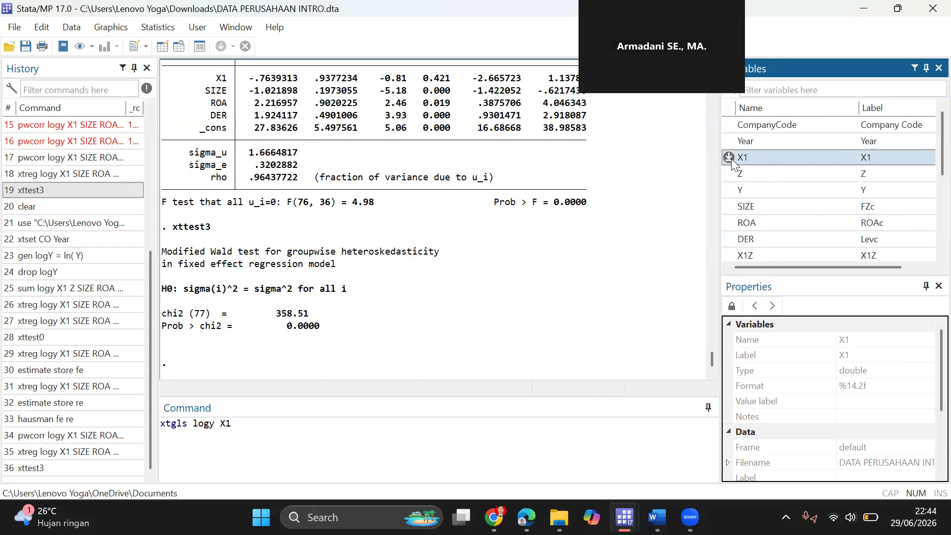
pyautogui.click(729, 206)
pyautogui.click(729, 223)
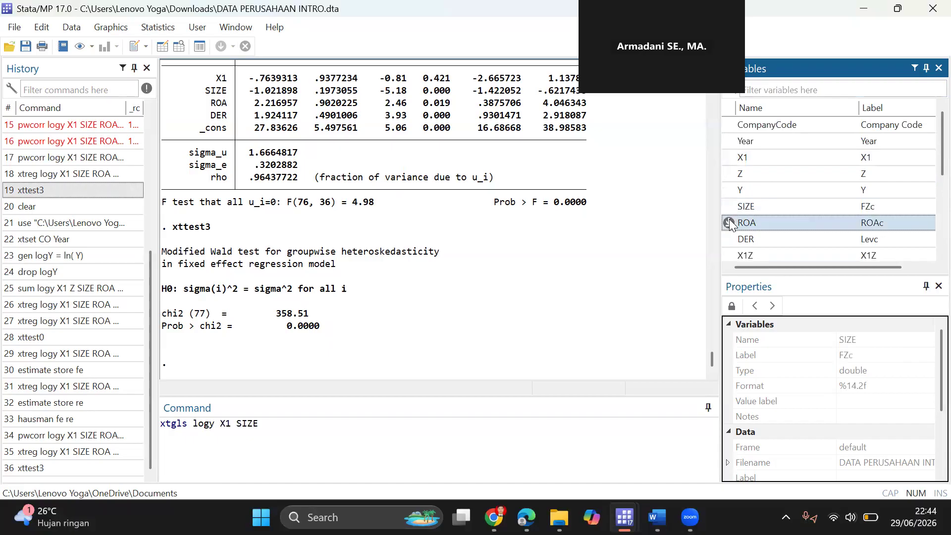
pyautogui.click(729, 239)
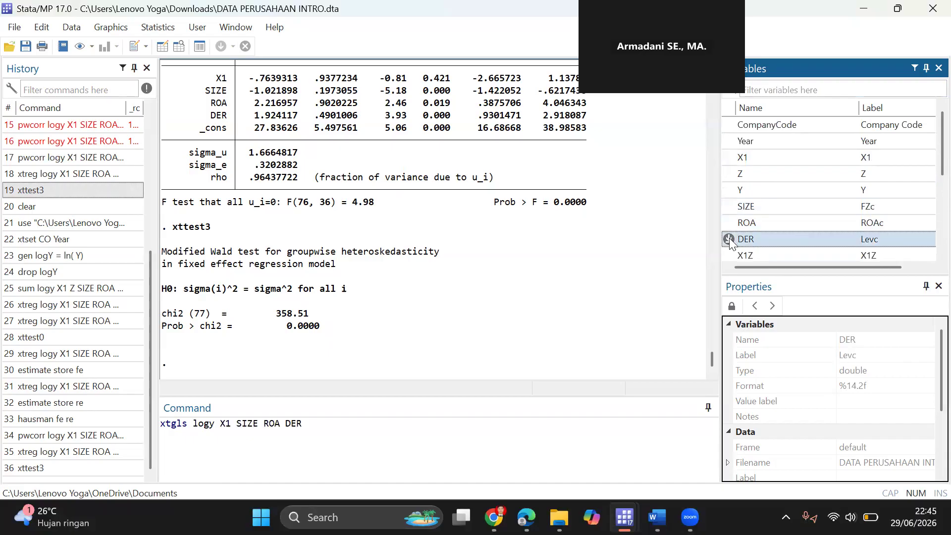
pyautogui.click(449, 420)
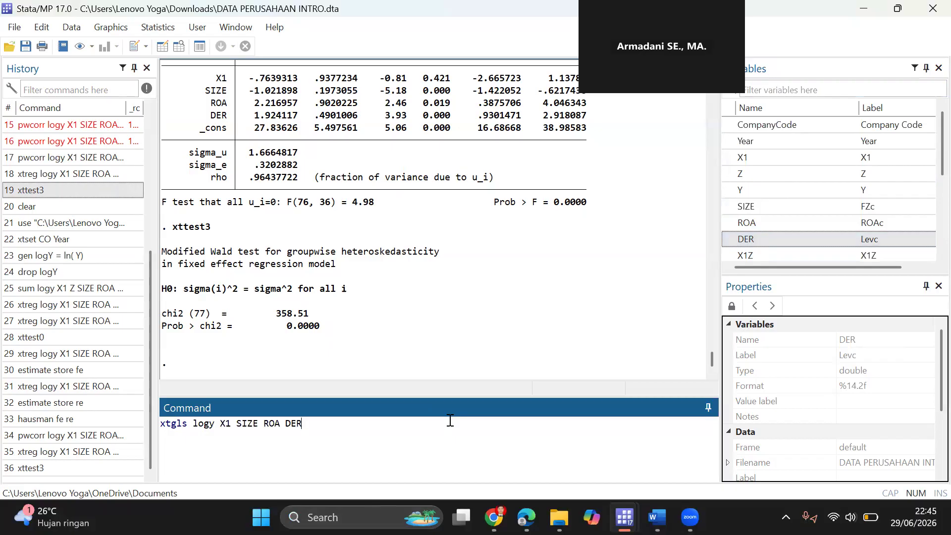
pyautogui.press('Return')
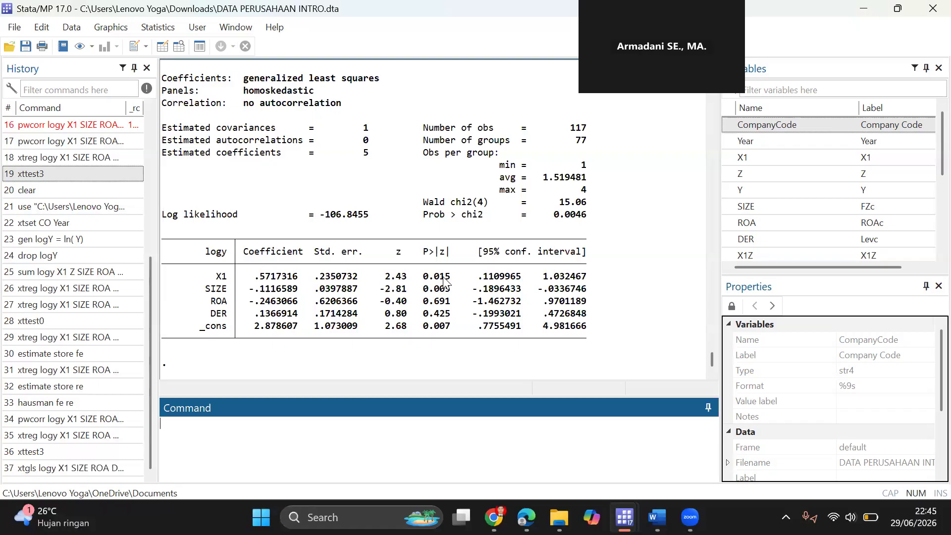
# Reuse the last xtgls command with Z inserted after X1 and run xtgls logy X1 Z SIZE ROA DER
pyautogui.click(133, 470)
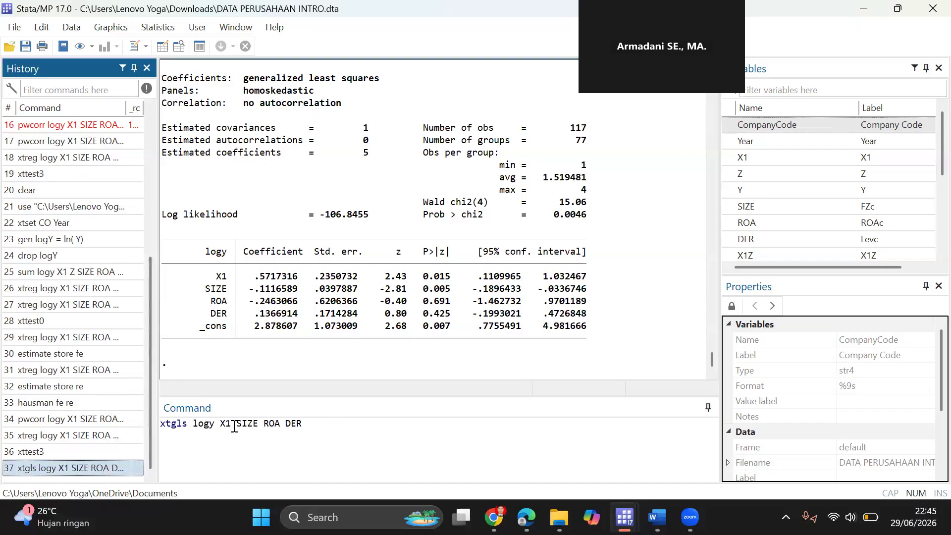
pyautogui.click(235, 424)
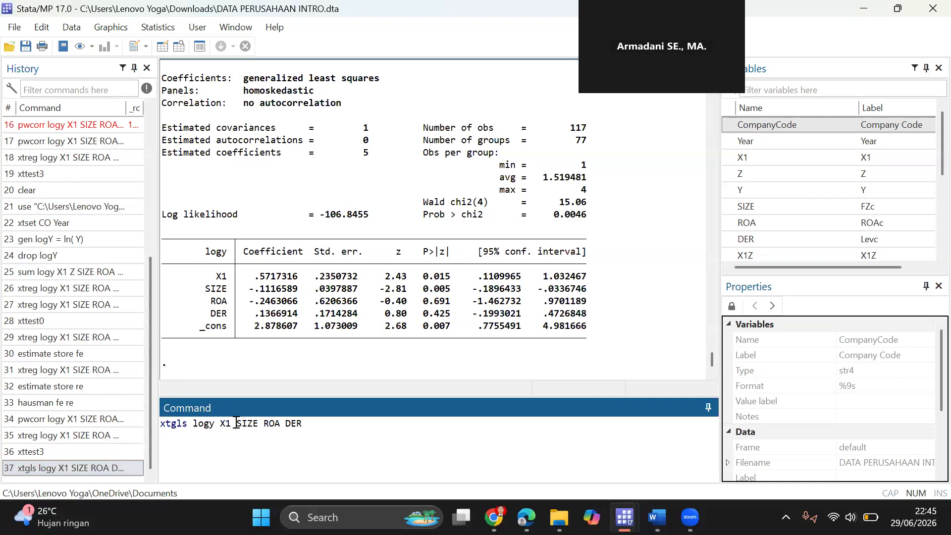
pyautogui.doubleClick(747, 174)
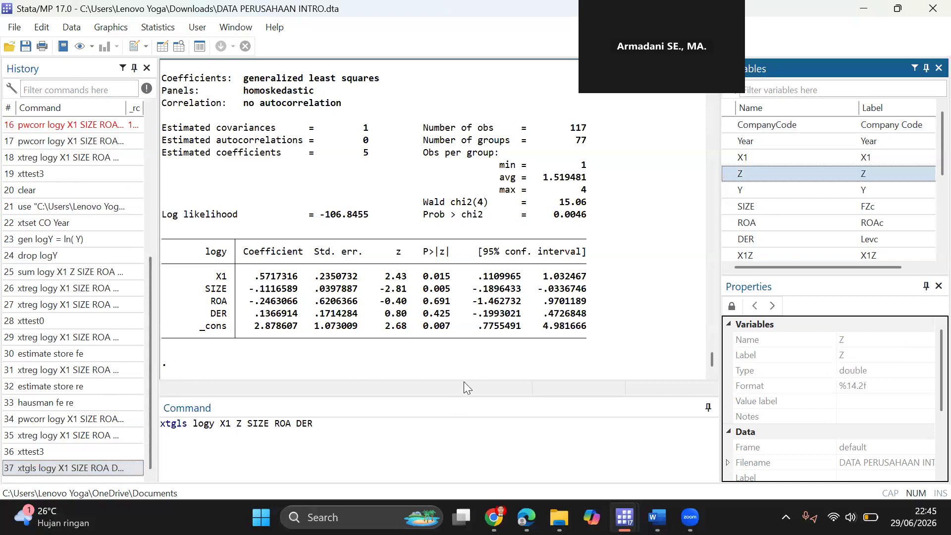
pyautogui.press('Return')
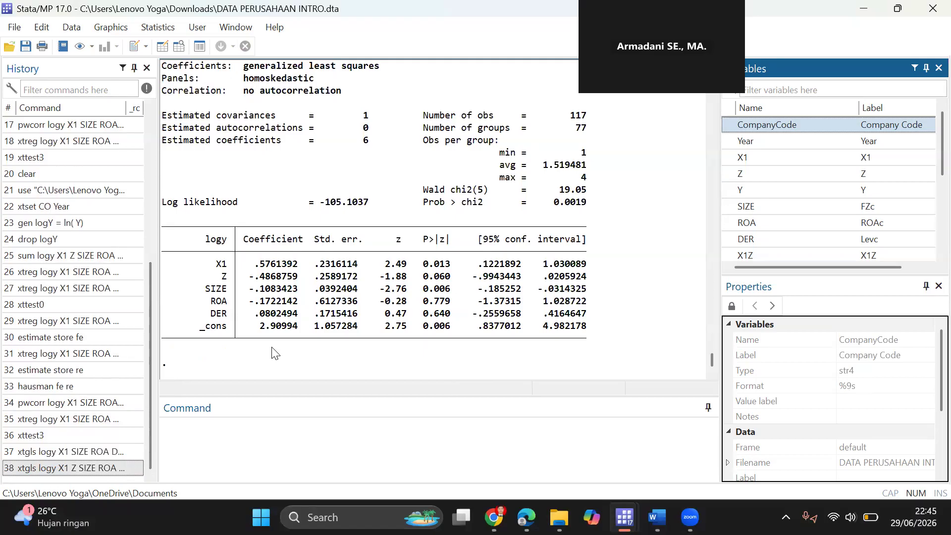
# Insert the interaction X1Z after Z in the recalled command and run xtgls logy X1 Z X1Z SIZE ROA DER
pyautogui.click(119, 468)
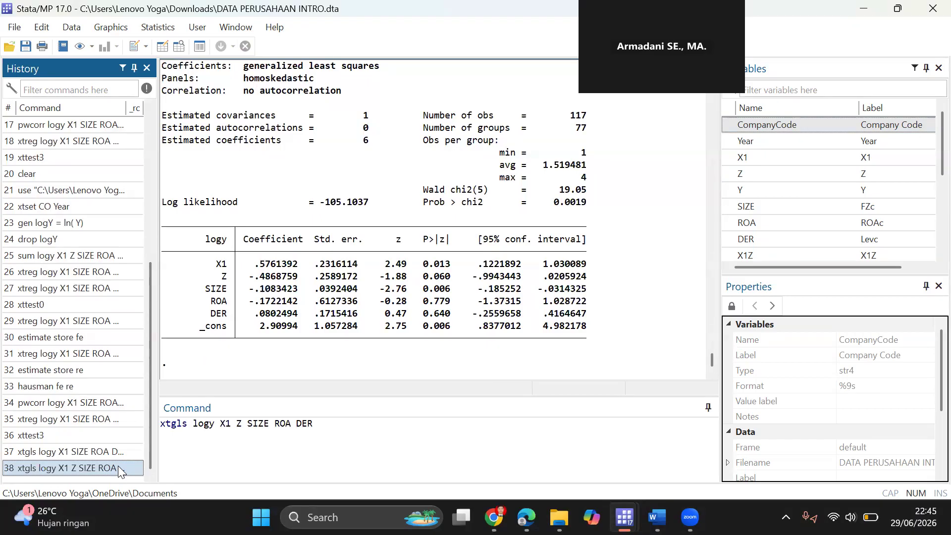
pyautogui.click(246, 425)
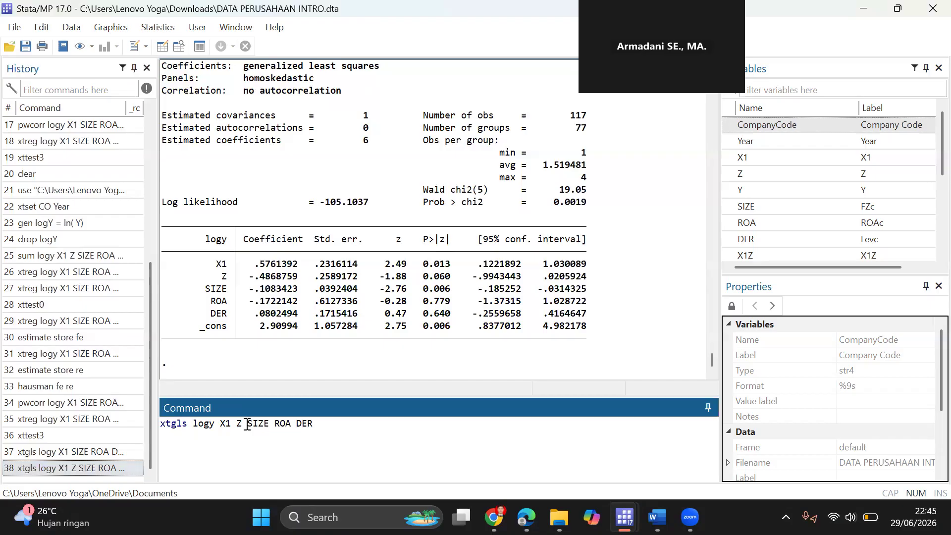
pyautogui.click(729, 256)
pyautogui.press('Return')
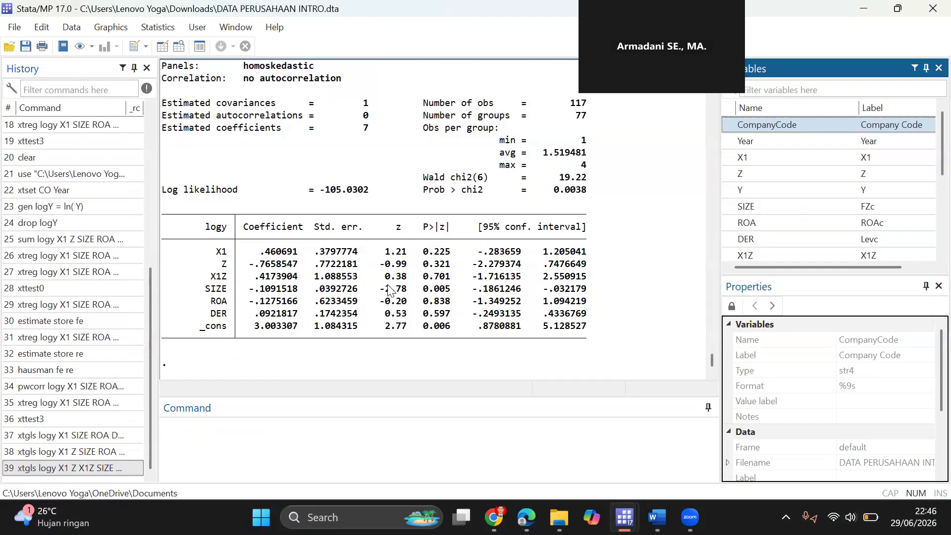
pyautogui.click(649, 290)
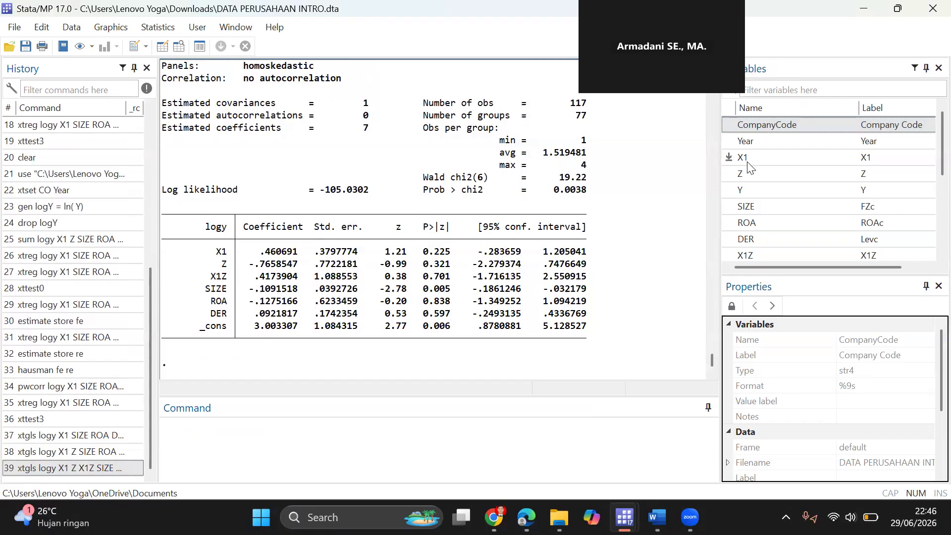
# Review the header of the last xtgls output, checking its command, Panels and Correlation lines
pyautogui.moveTo(709, 356); pyautogui.dragTo(706, 349)
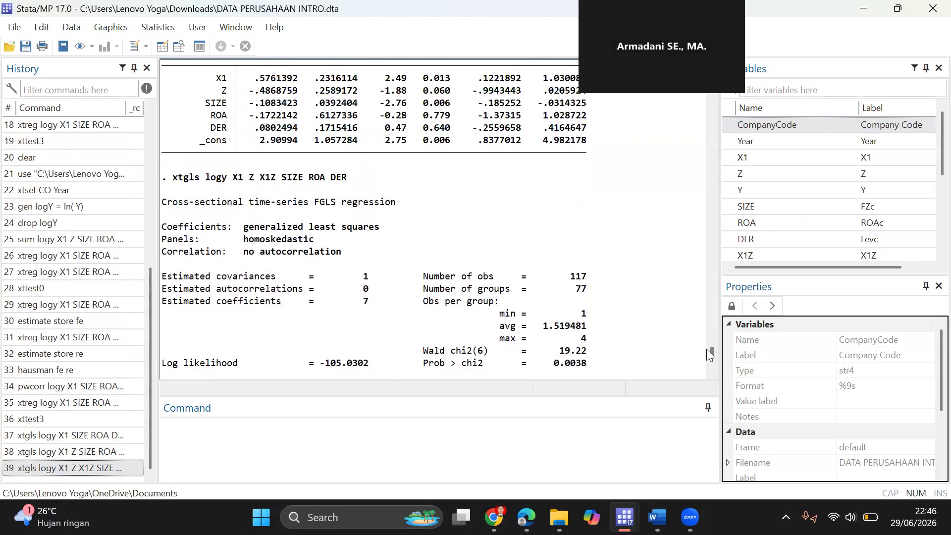
pyautogui.moveTo(168, 177); pyautogui.dragTo(201, 179)
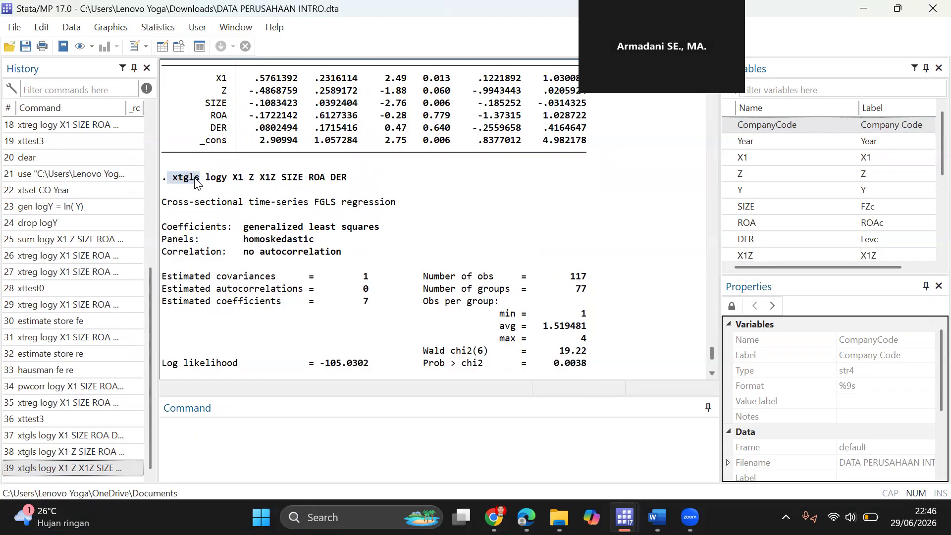
pyautogui.click(238, 230)
pyautogui.moveTo(168, 243); pyautogui.dragTo(317, 243)
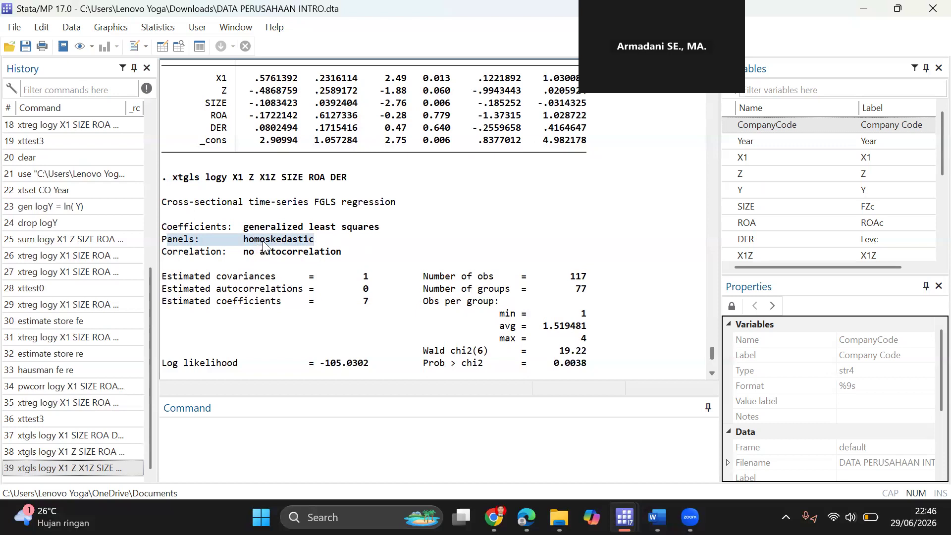
pyautogui.click(356, 248)
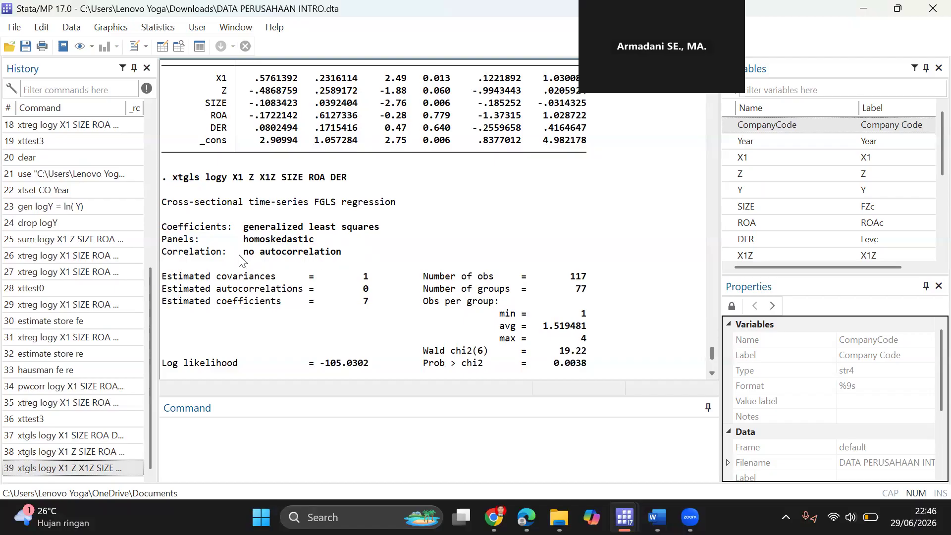
pyautogui.moveTo(183, 252); pyautogui.dragTo(407, 246)
pyautogui.click(414, 242)
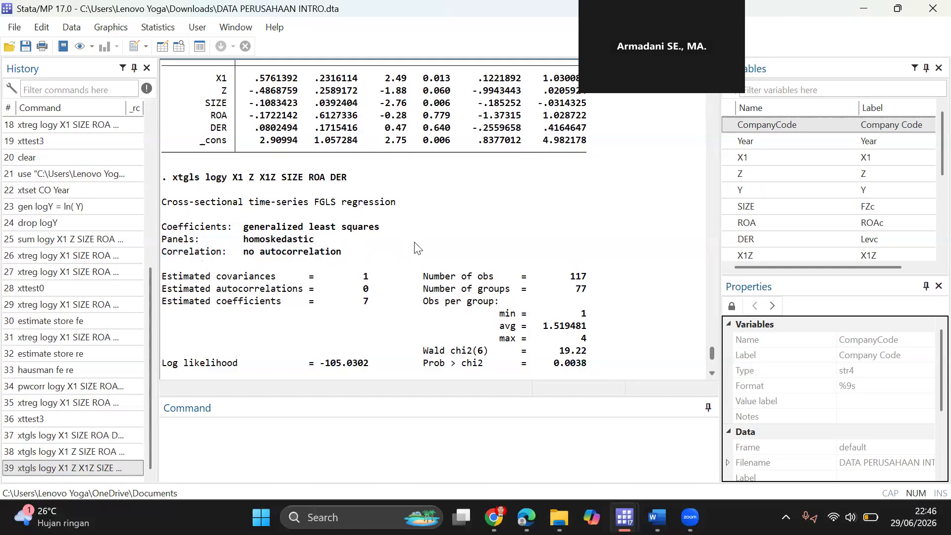